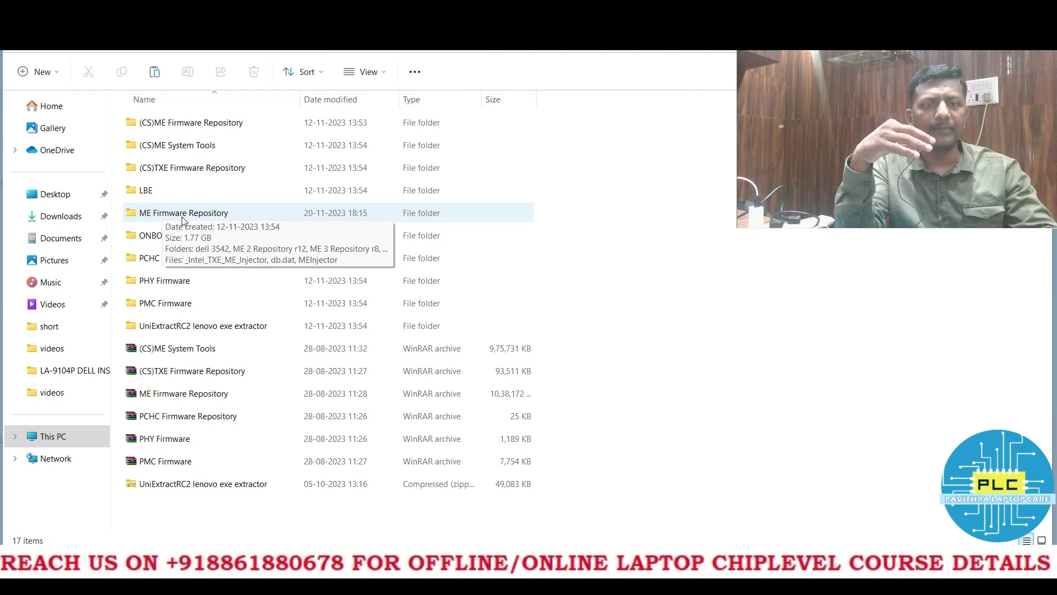
Open the ME Firmware Repository folder and check the contents of its MEA subfolder
{"action": "double_click", "coordinate": [184, 220]}
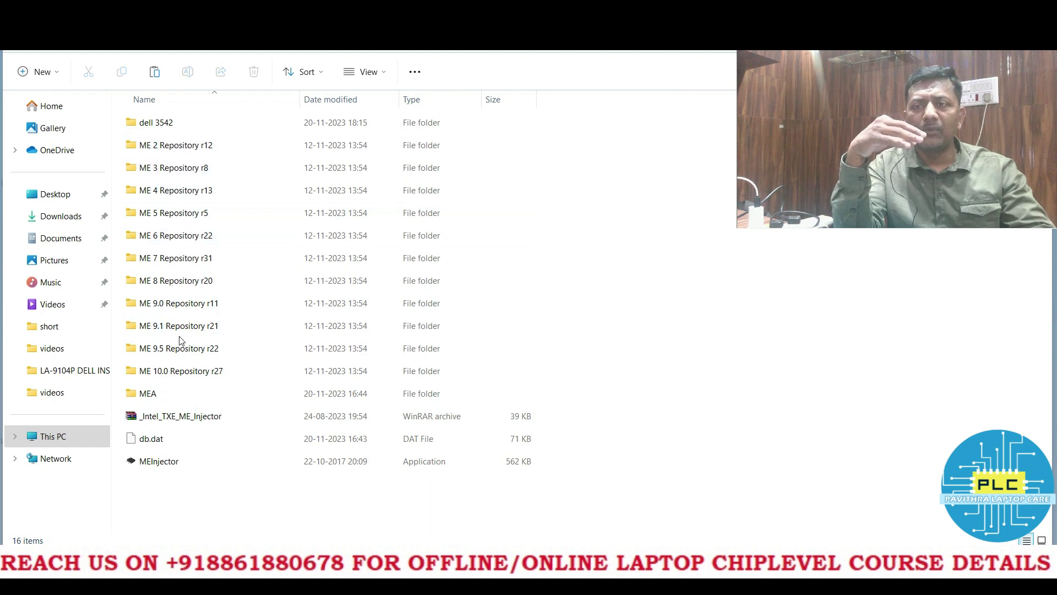
{"action": "mouse_move", "coordinate": [187, 350]}
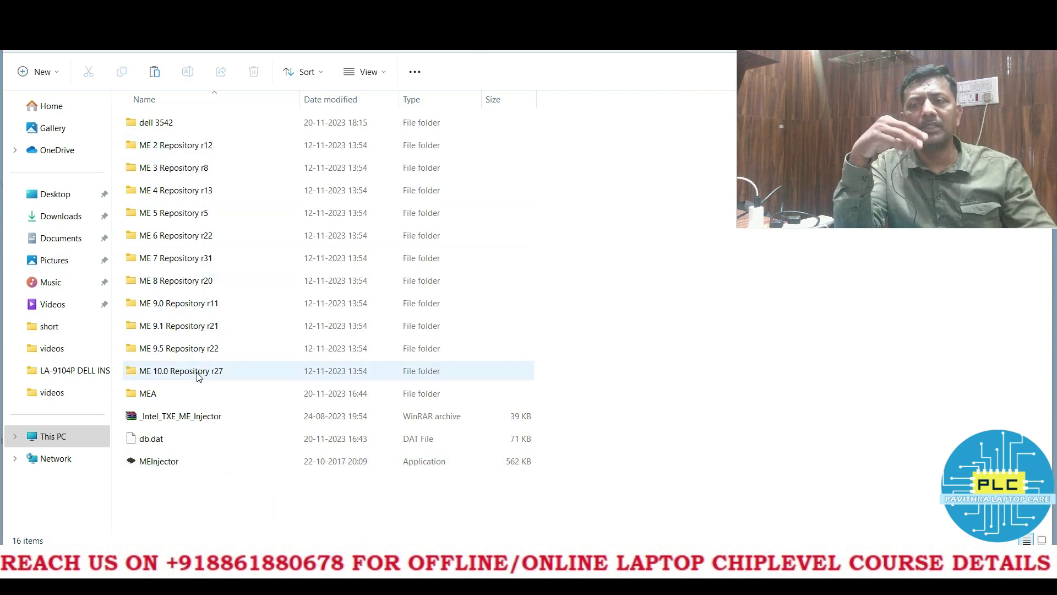
{"action": "mouse_move", "coordinate": [199, 377]}
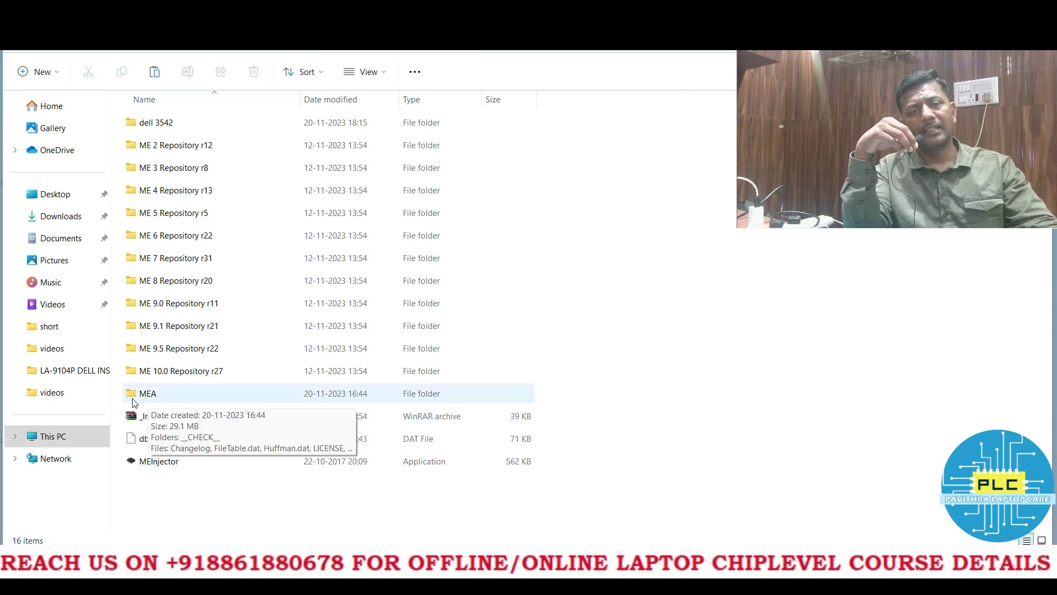
{"action": "double_click", "coordinate": [146, 399]}
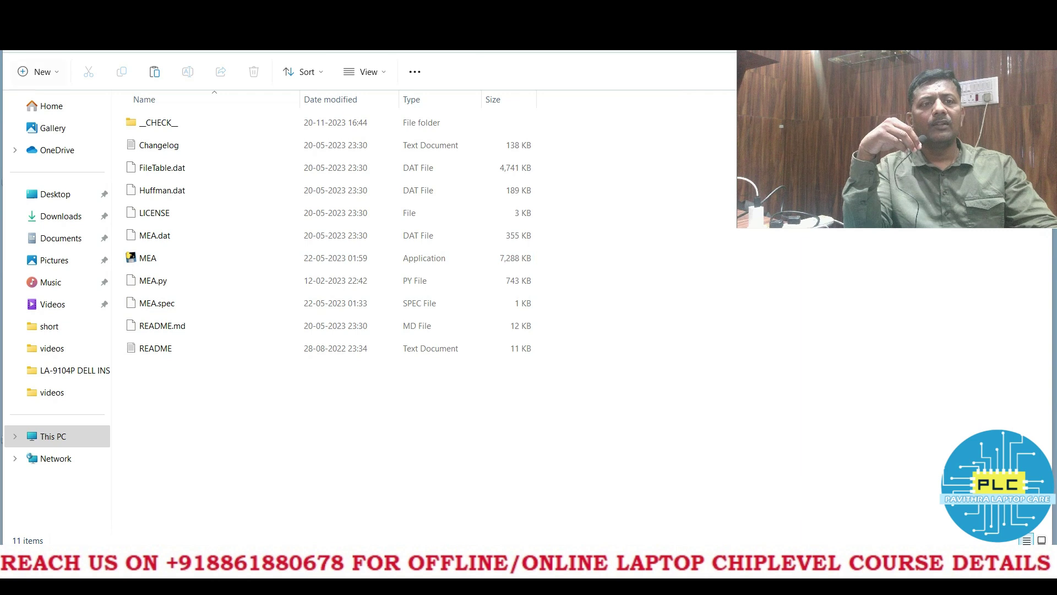
{"action": "key", "text": "alt+Left"}
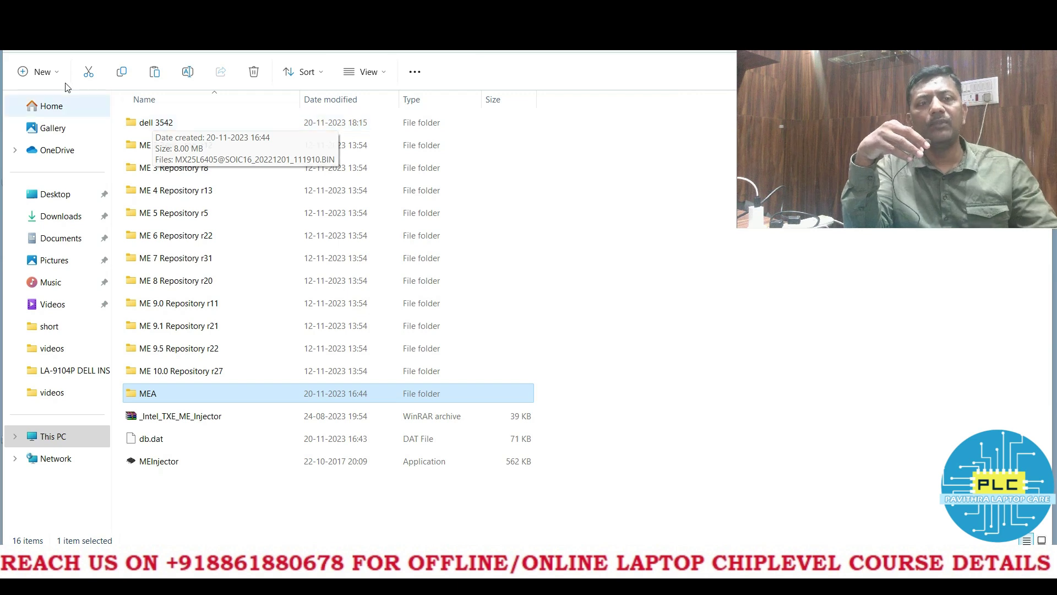
Look into the dell 3542 folder in the ME Firmware Repository
{"action": "mouse_move", "coordinate": [171, 131]}
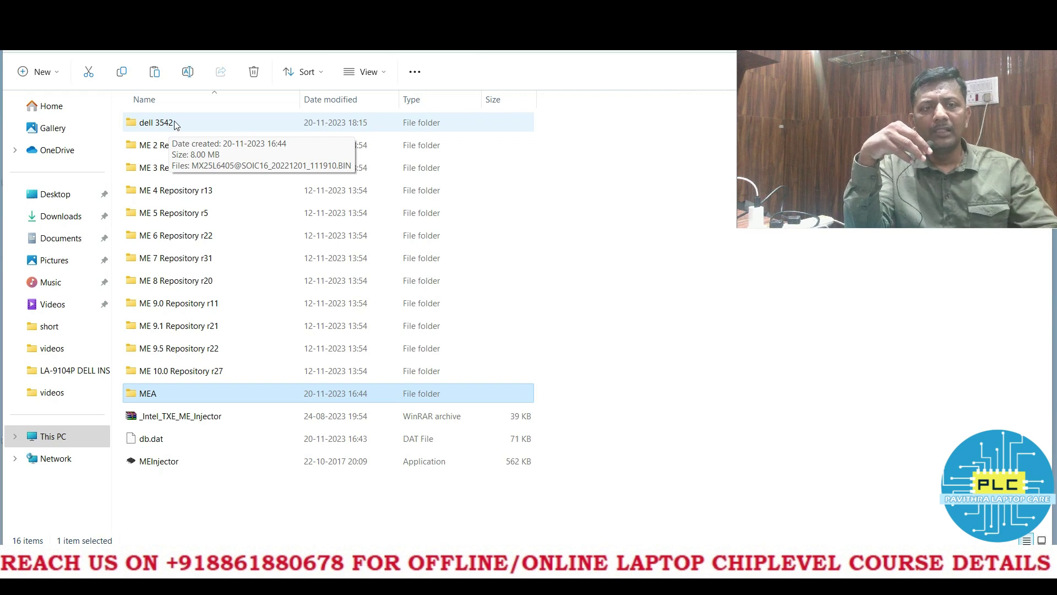
{"action": "double_click", "coordinate": [169, 130]}
{"action": "left_click", "coordinate": [169, 133]}
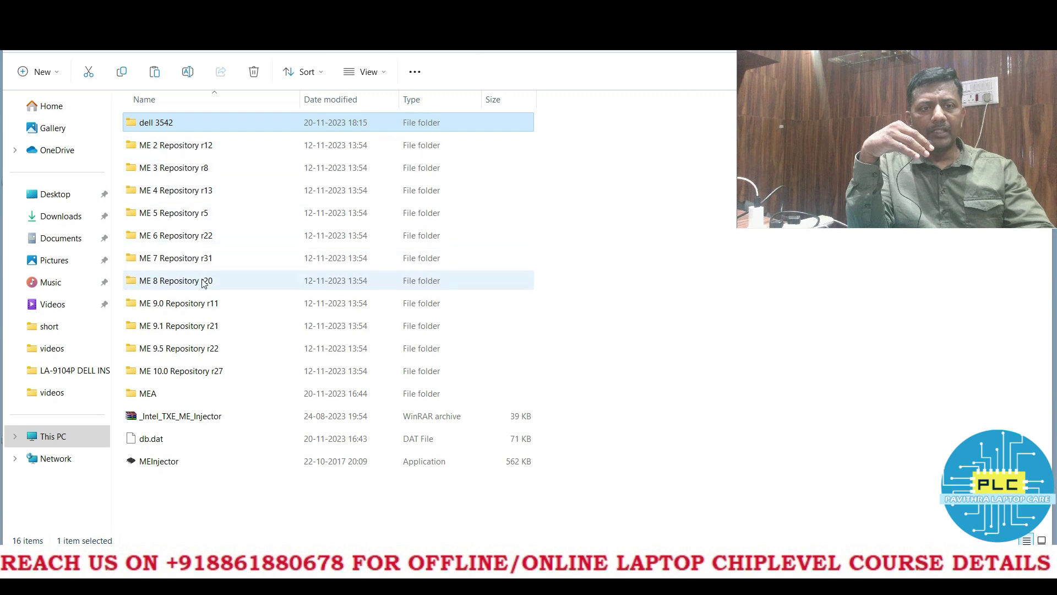
Examine the firmware files in the ME 2 Repository r12 and ME 3 Repository r8 folders
{"action": "double_click", "coordinate": [179, 145]}
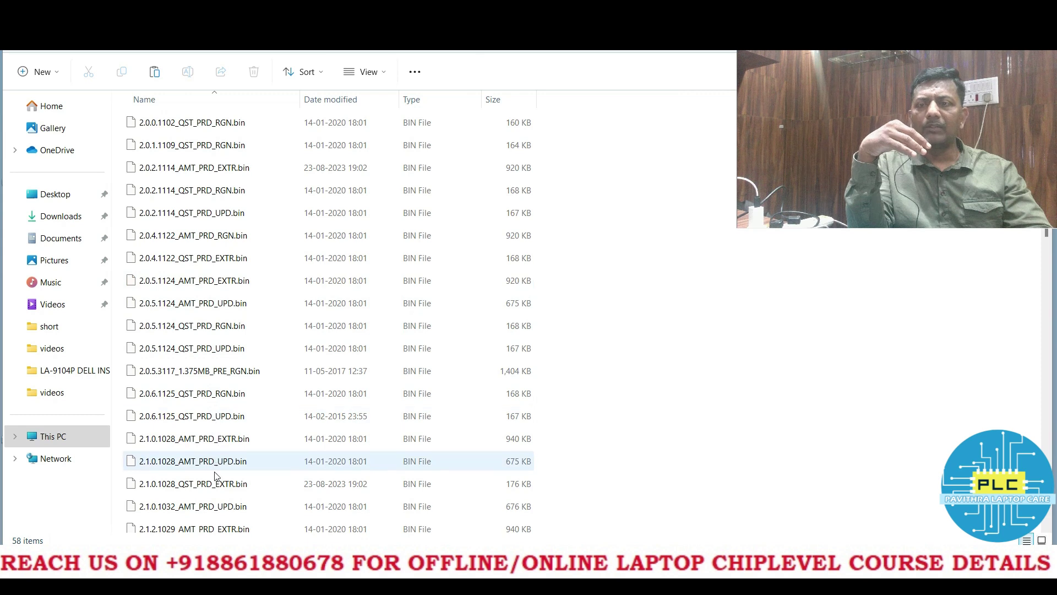
{"action": "scroll", "coordinate": [236, 385], "scroll_direction": "down", "scroll_amount": 5}
{"action": "scroll", "coordinate": [237, 384], "scroll_direction": "down", "scroll_amount": 10}
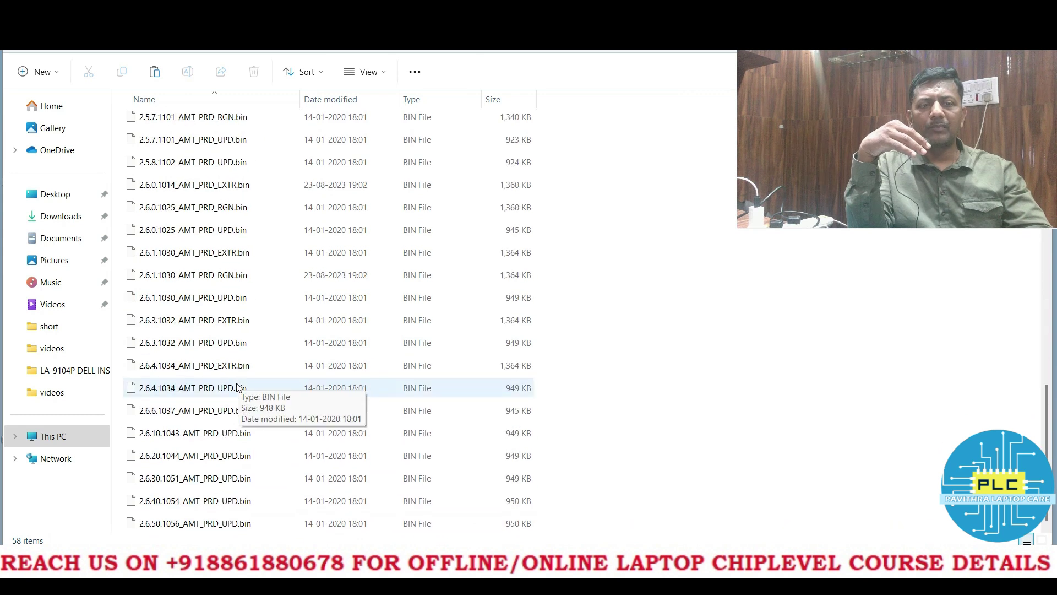
{"action": "scroll", "coordinate": [237, 387], "scroll_direction": "up", "scroll_amount": 15}
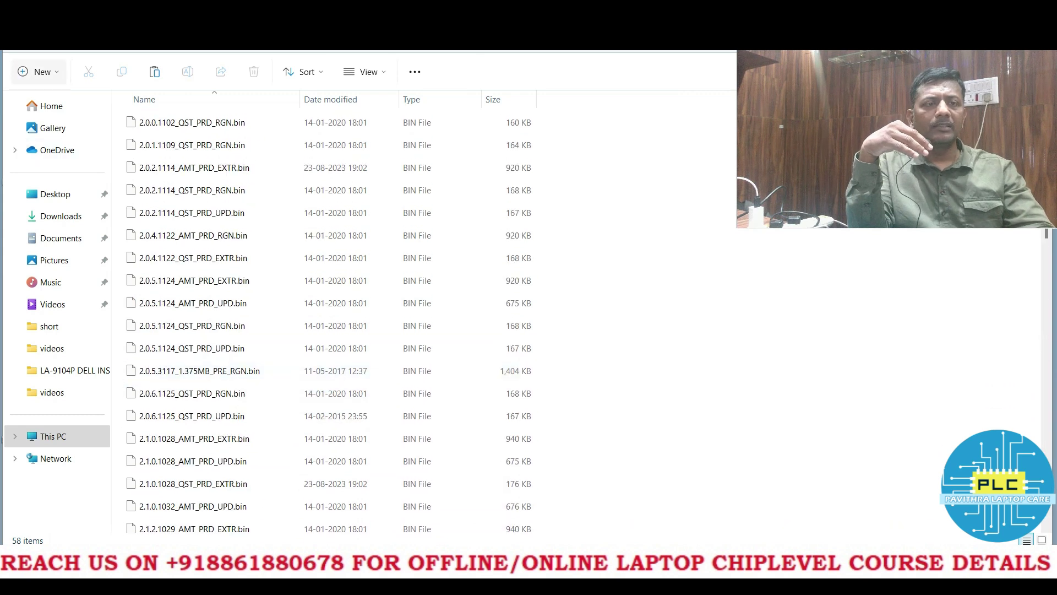
{"action": "key", "text": "alt+Left"}
{"action": "double_click", "coordinate": [169, 170]}
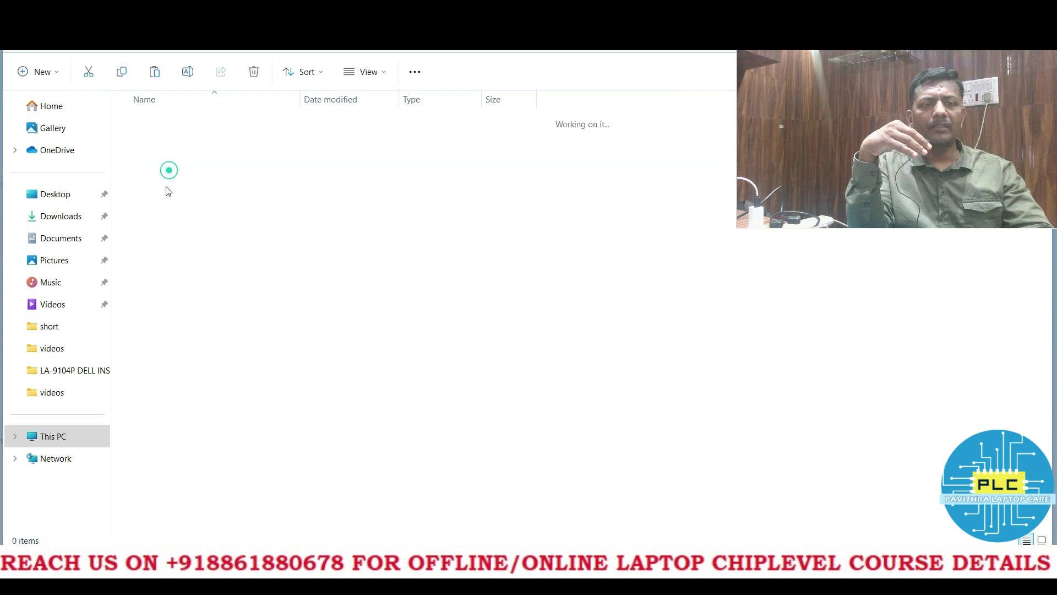
{"action": "scroll", "coordinate": [175, 252], "scroll_direction": "up", "scroll_amount": 4}
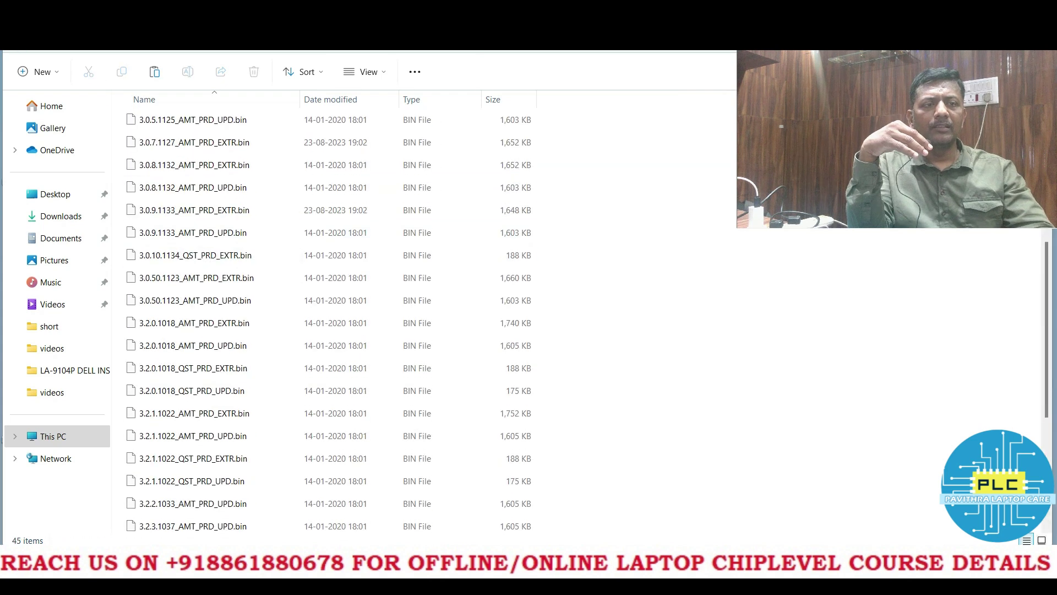
{"action": "key", "text": "alt+Left"}
Examine the firmware files in the ME 4 Repository r13 and ME 5 Repository r5 folders
{"action": "double_click", "coordinate": [181, 189]}
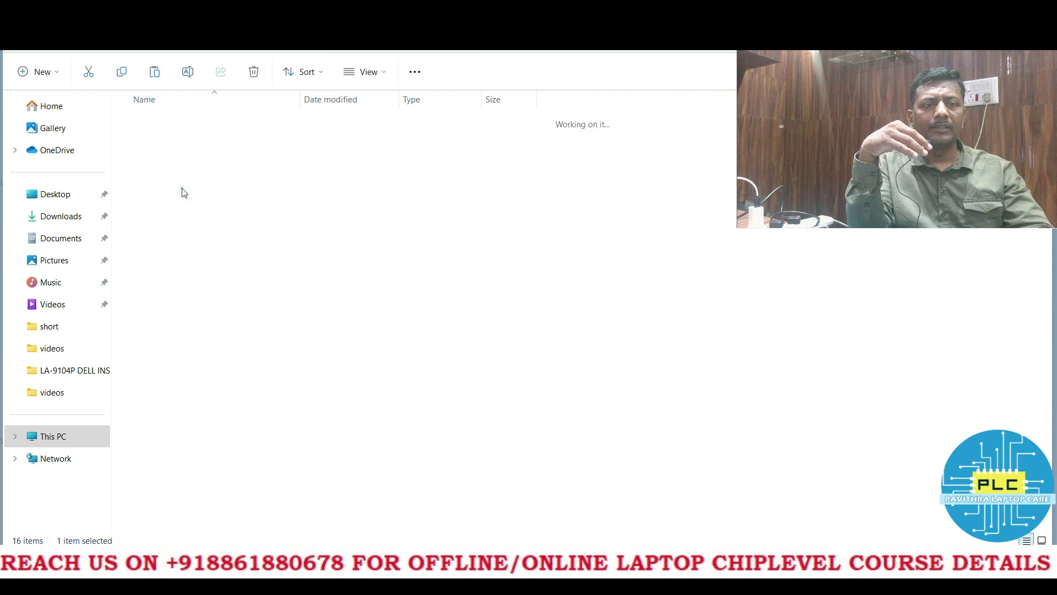
{"action": "scroll", "coordinate": [182, 189], "scroll_direction": "down", "scroll_amount": 15}
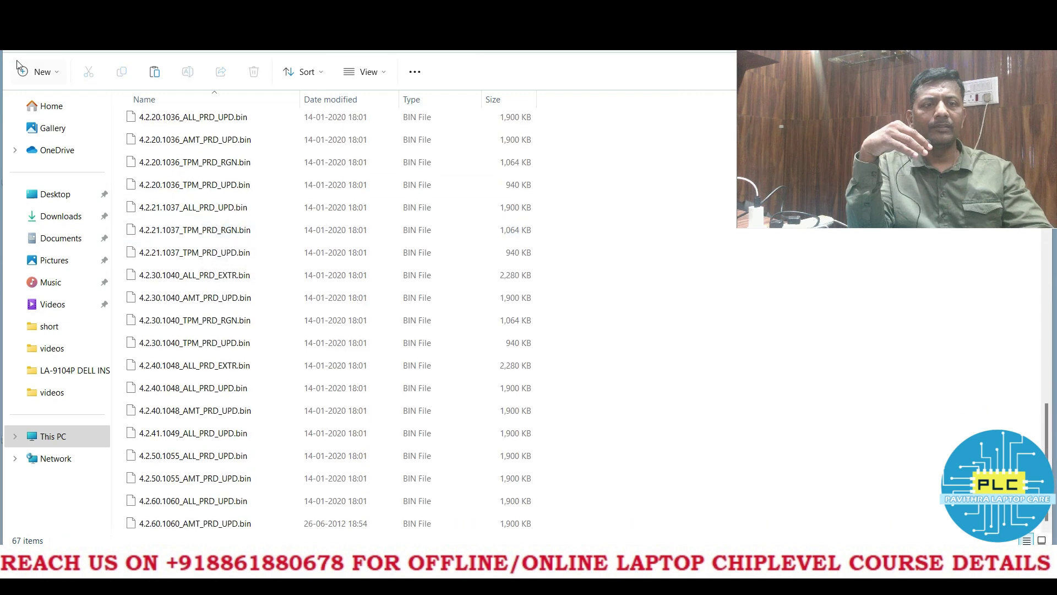
{"action": "key", "text": "alt+Left"}
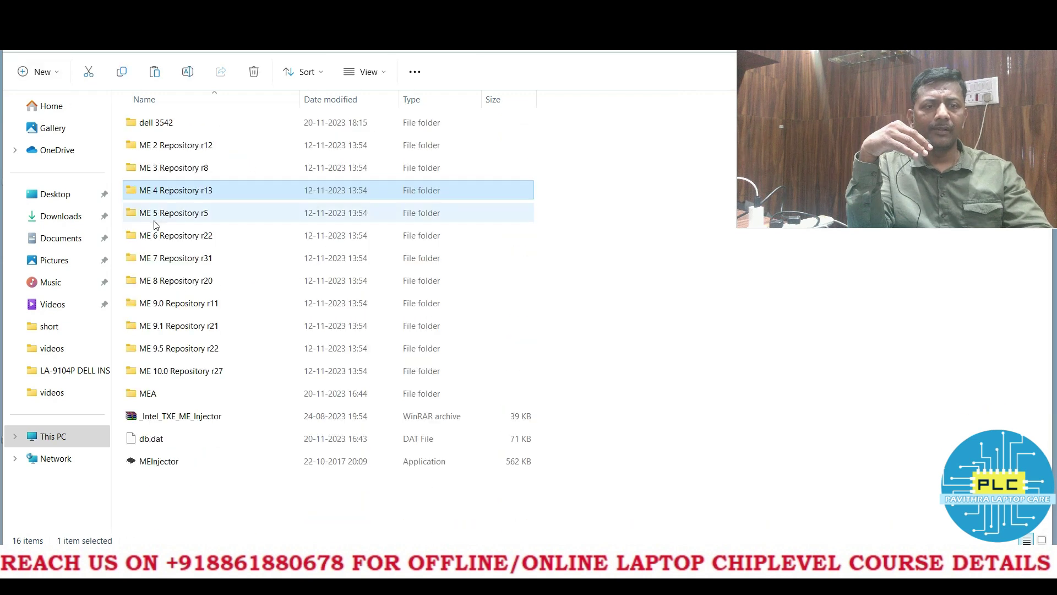
{"action": "double_click", "coordinate": [153, 219]}
{"action": "scroll", "coordinate": [189, 252], "scroll_direction": "down", "scroll_amount": 5}
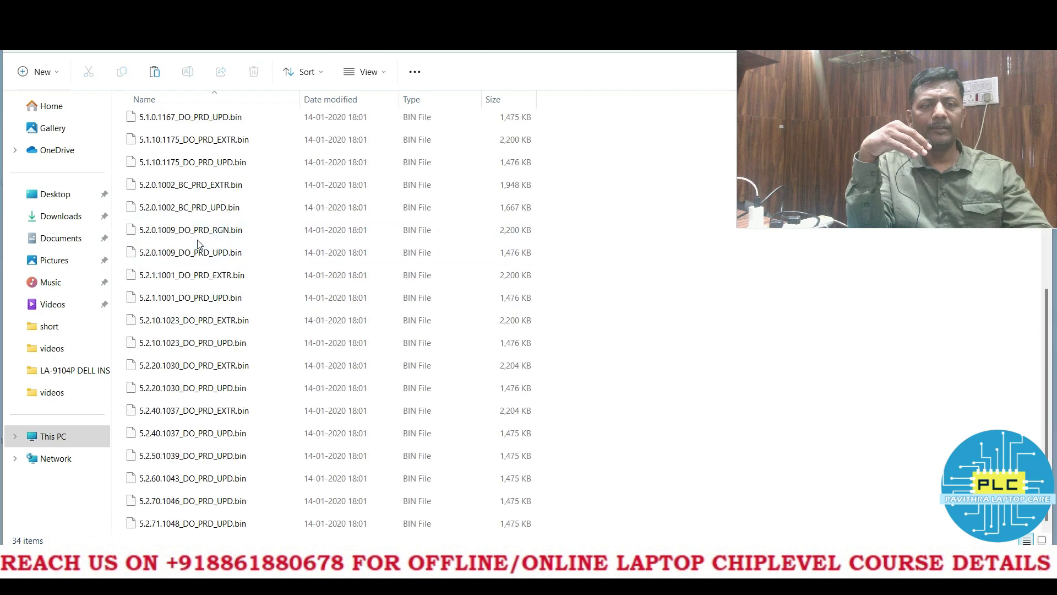
{"action": "key", "text": "alt+Left"}
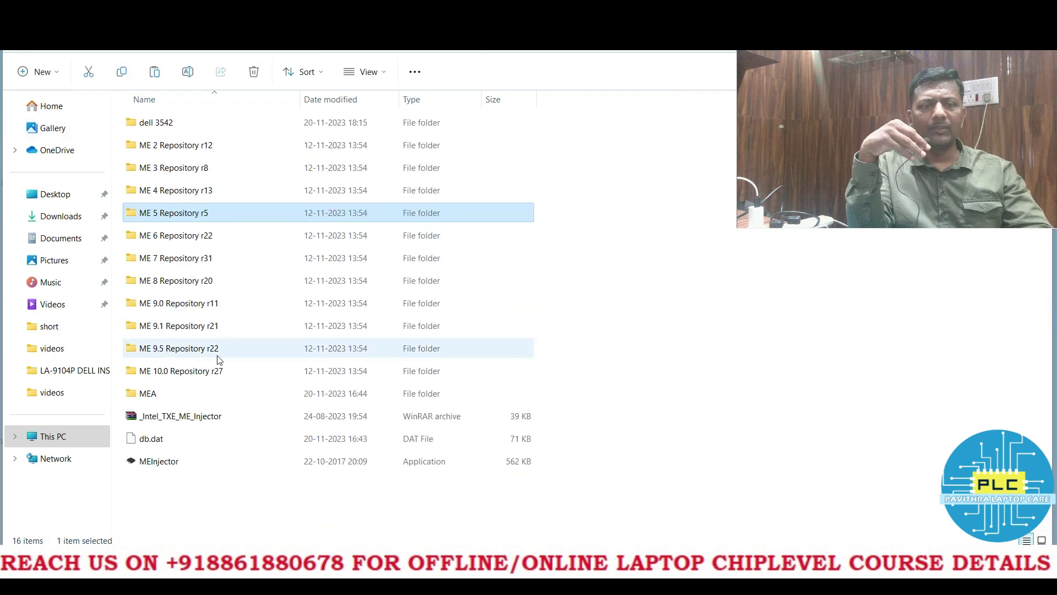
Examine the firmware files in the ME 6 Repository r22, ME 7 Repository r31 and ME 8 Repository r20 folders
{"action": "left_click", "coordinate": [201, 241]}
{"action": "double_click", "coordinate": [202, 245]}
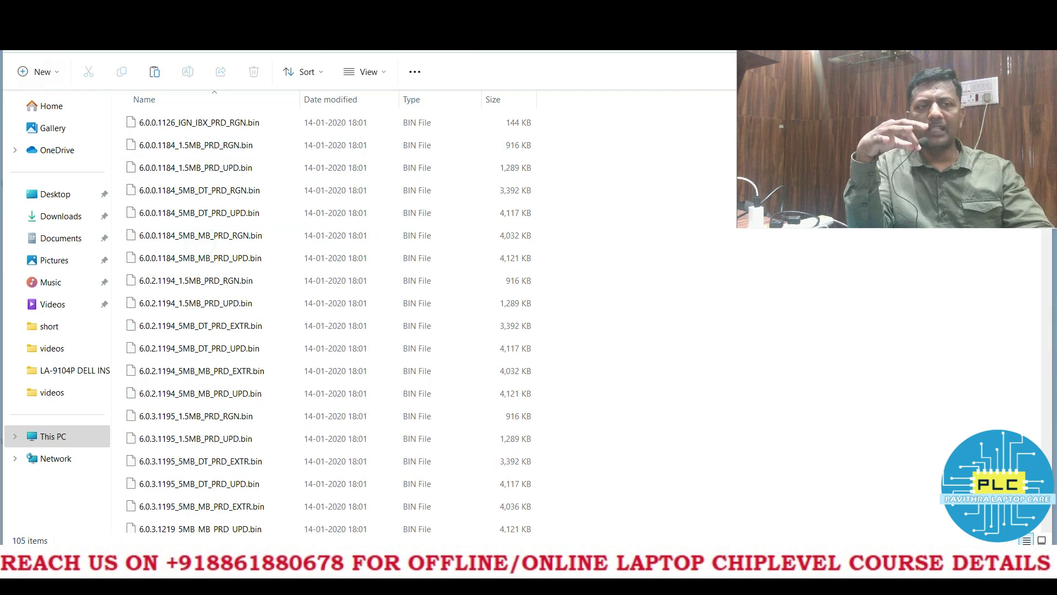
{"action": "key", "text": "alt+Left"}
{"action": "double_click", "coordinate": [179, 258]}
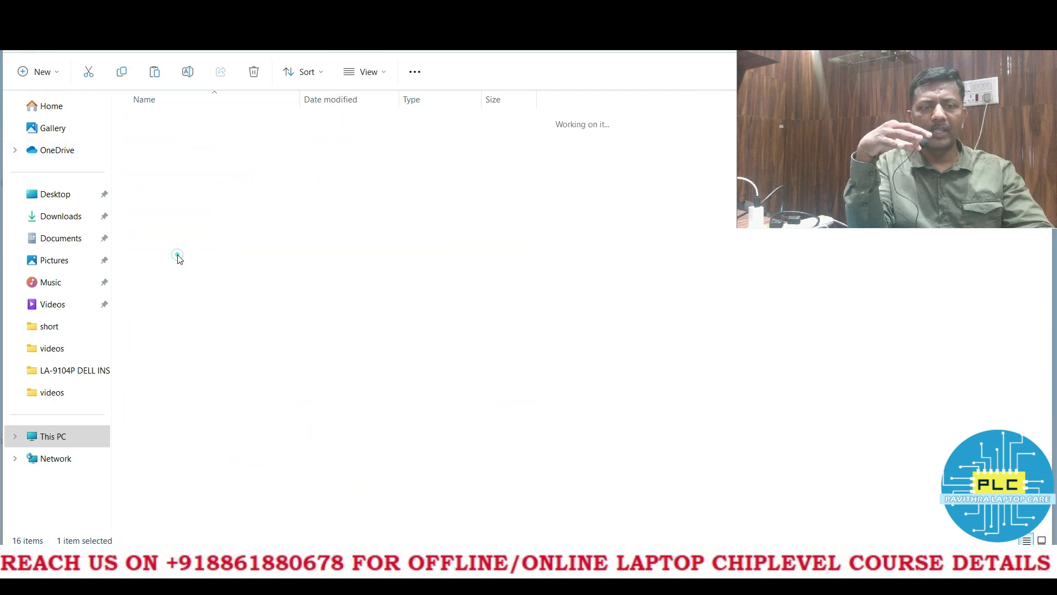
{"action": "key", "text": "alt+Left"}
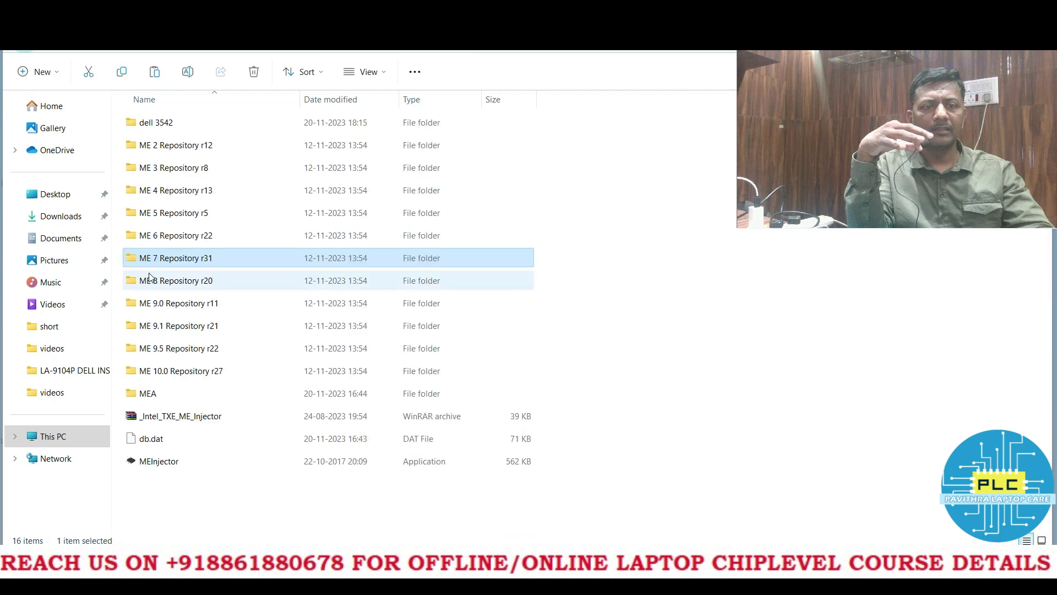
{"action": "double_click", "coordinate": [167, 280]}
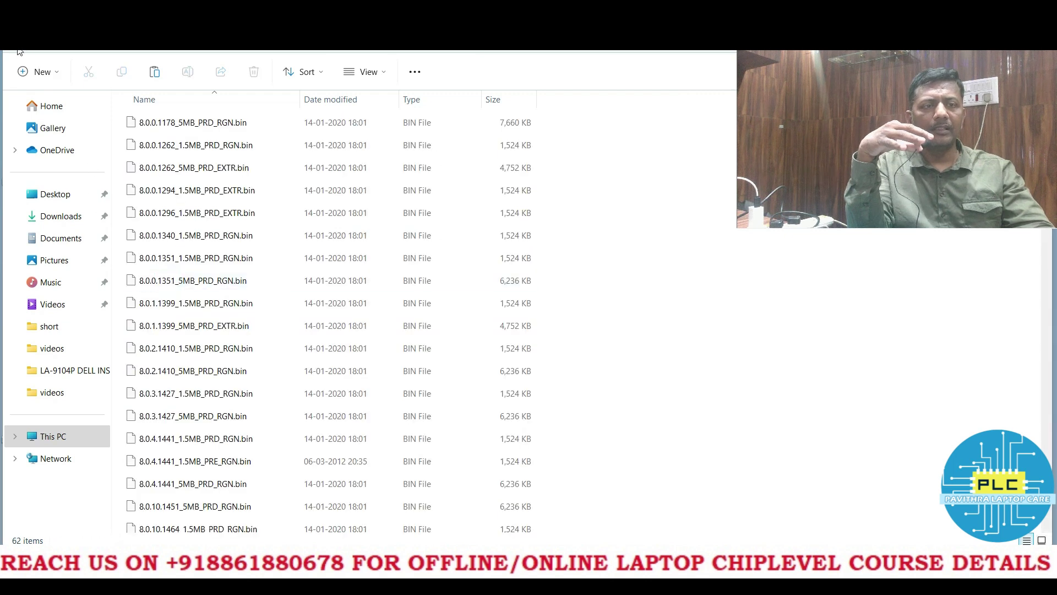
{"action": "key", "text": "alt+Left"}
Examine the firmware files in the ME 9.0 Repository r11, ME 9.1 Repository r21 and ME 9.5 Repository r22 folders
{"action": "double_click", "coordinate": [163, 303]}
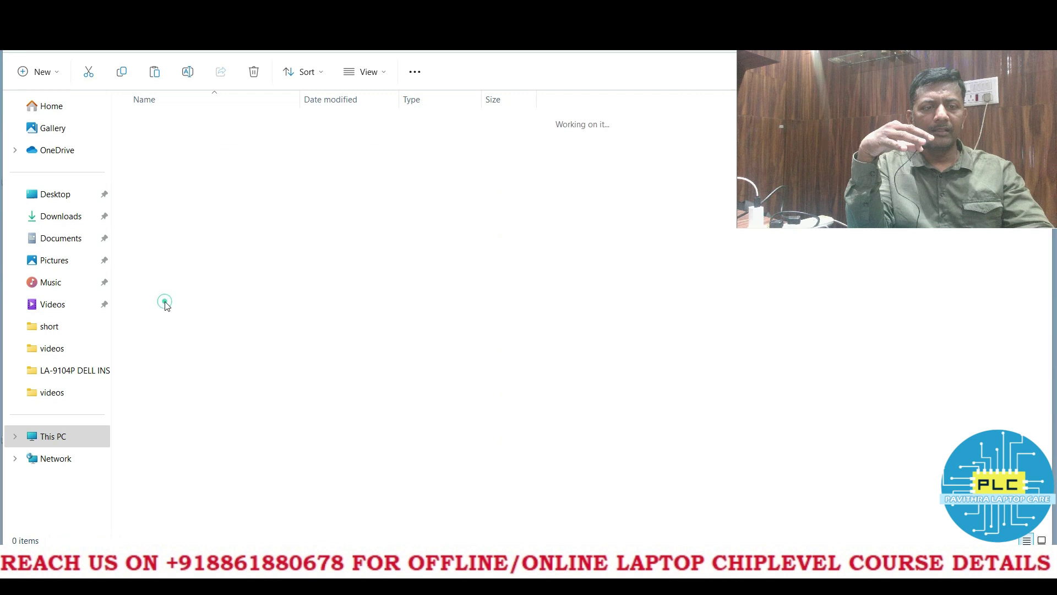
{"action": "key", "text": "alt+Left"}
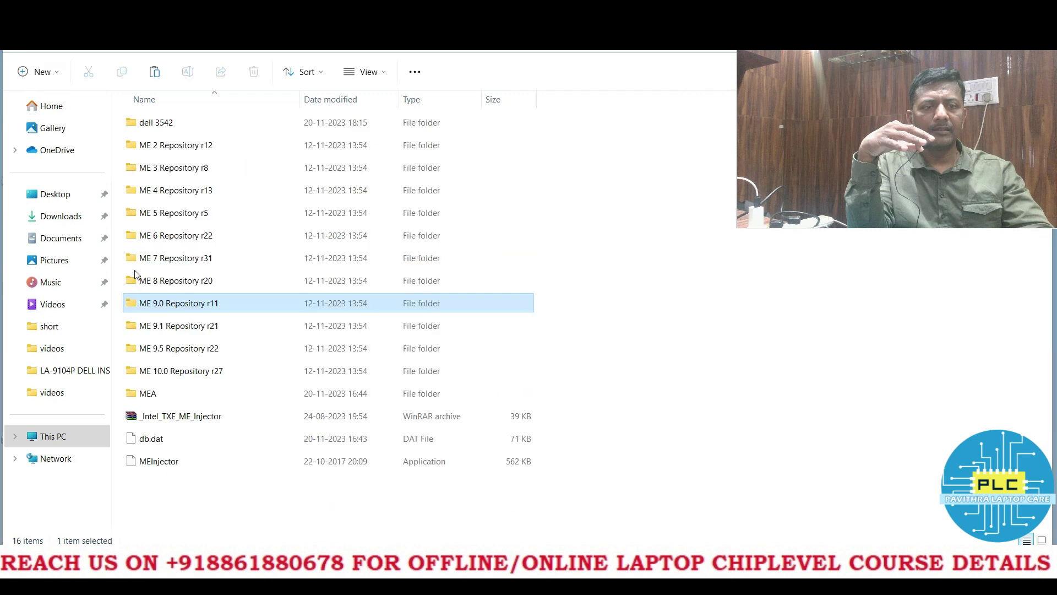
{"action": "double_click", "coordinate": [166, 324]}
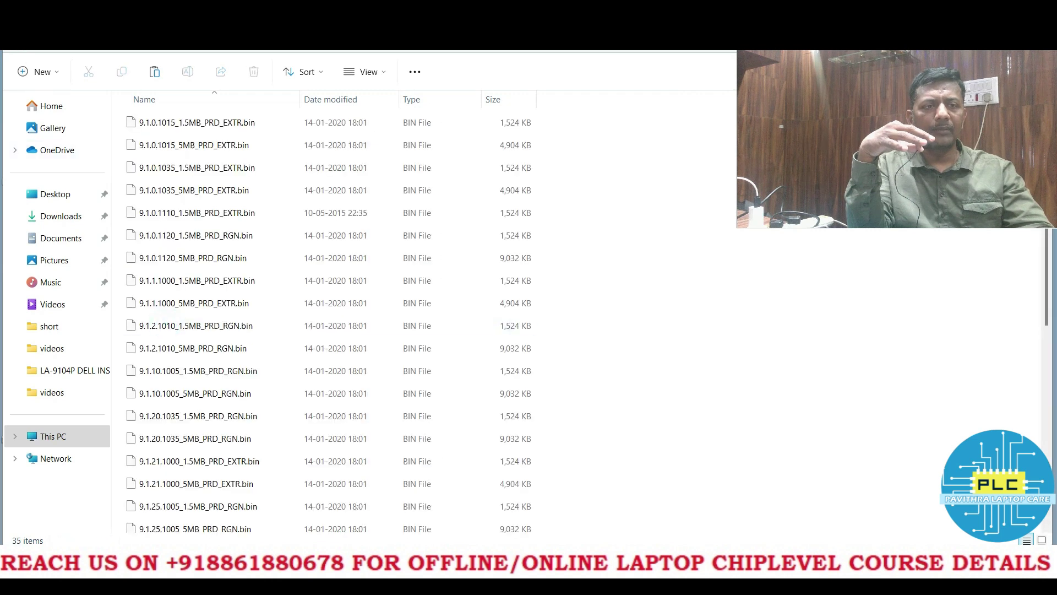
{"action": "key", "text": "alt+Left"}
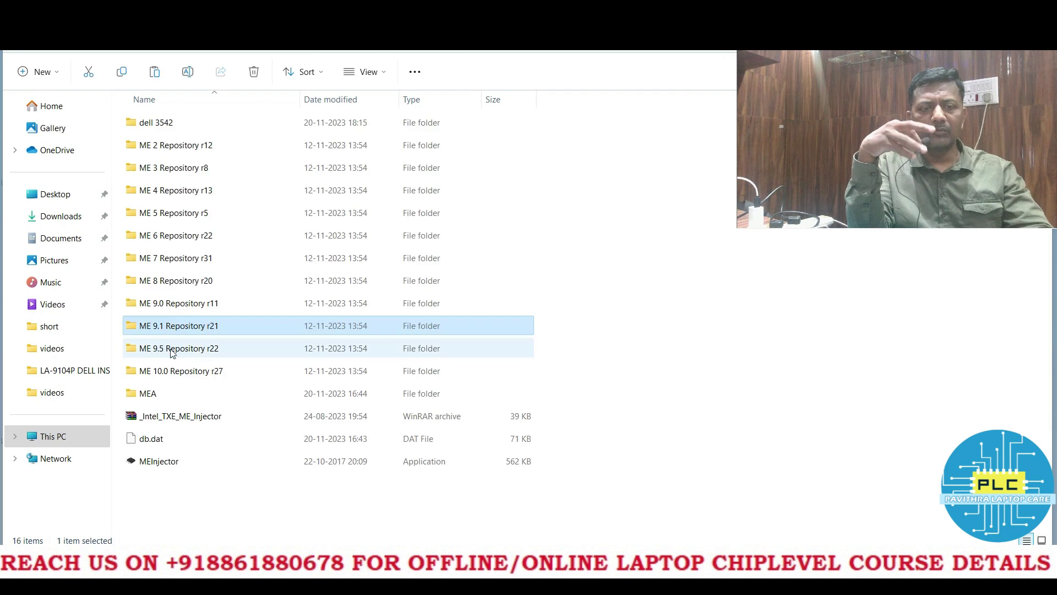
{"action": "double_click", "coordinate": [172, 350]}
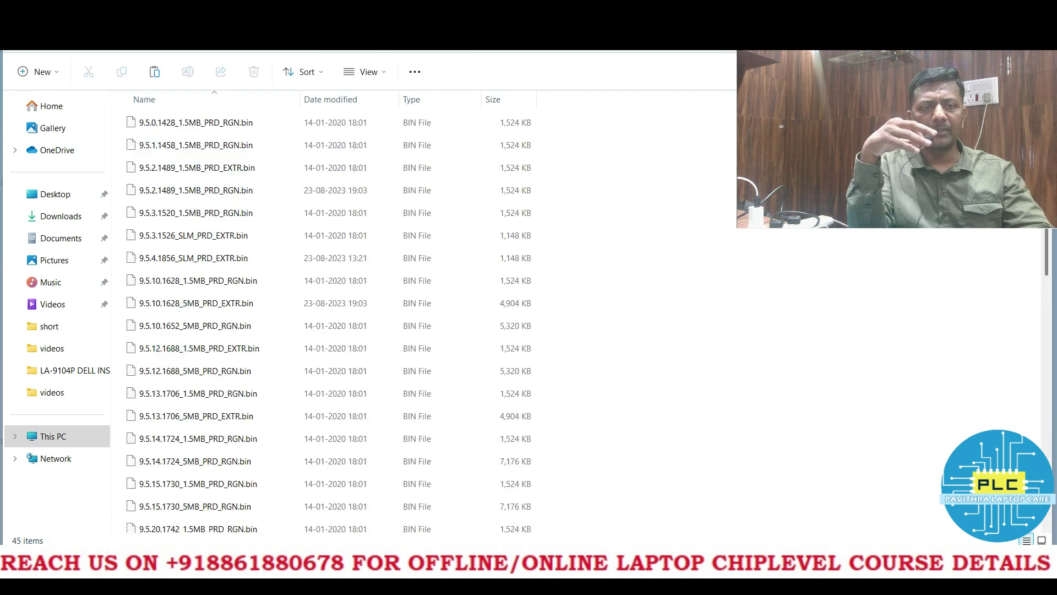
{"action": "key", "text": "alt+Left"}
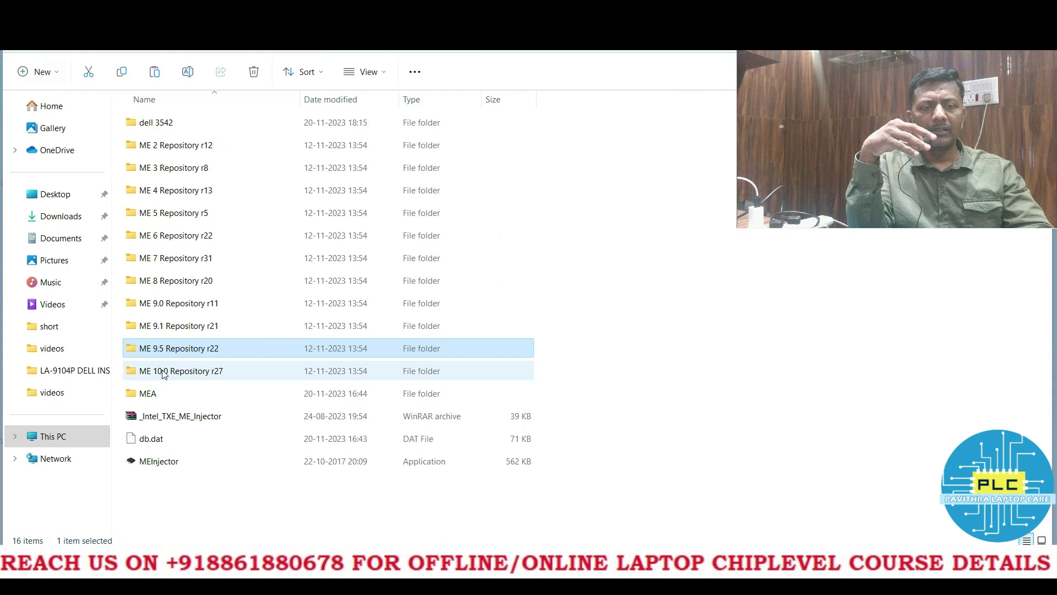
Examine the firmware files in the ME 10.0 Repository r27 folder
{"action": "left_click", "coordinate": [164, 373]}
{"action": "double_click", "coordinate": [164, 373]}
{"action": "scroll", "coordinate": [206, 432], "scroll_direction": "down", "scroll_amount": 5}
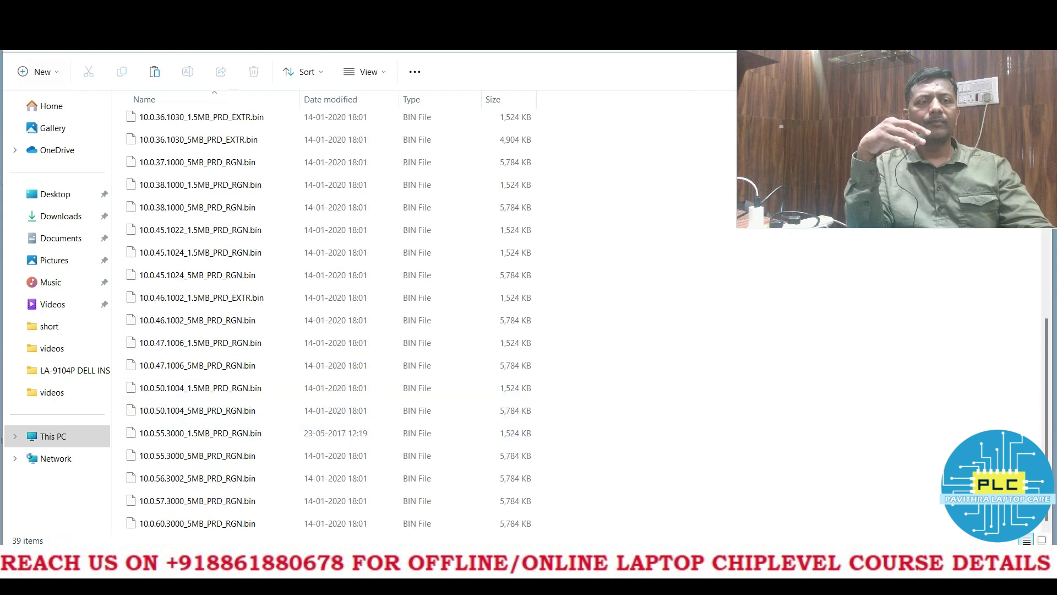
{"action": "key", "text": "alt+Left"}
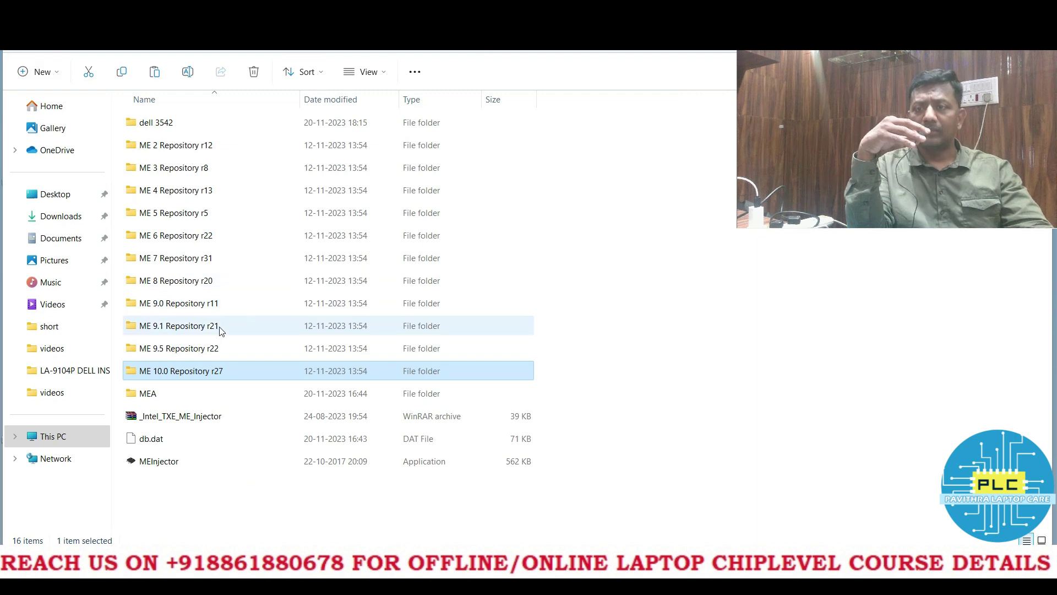
Launch the MEA application from the MEA folder and move its console window clear of the file list
{"action": "double_click", "coordinate": [155, 400]}
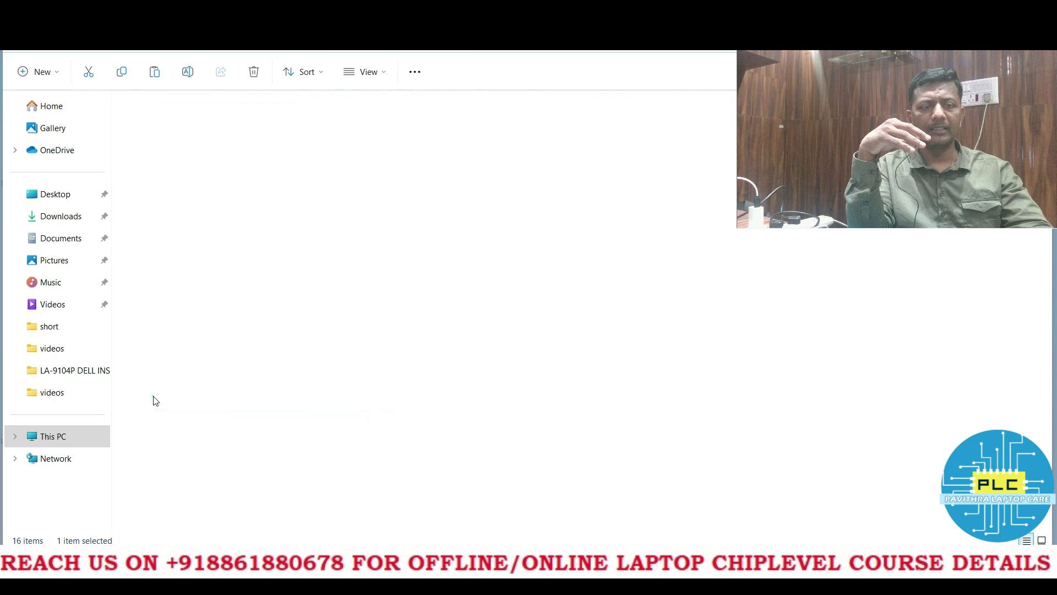
{"action": "left_click", "coordinate": [154, 265]}
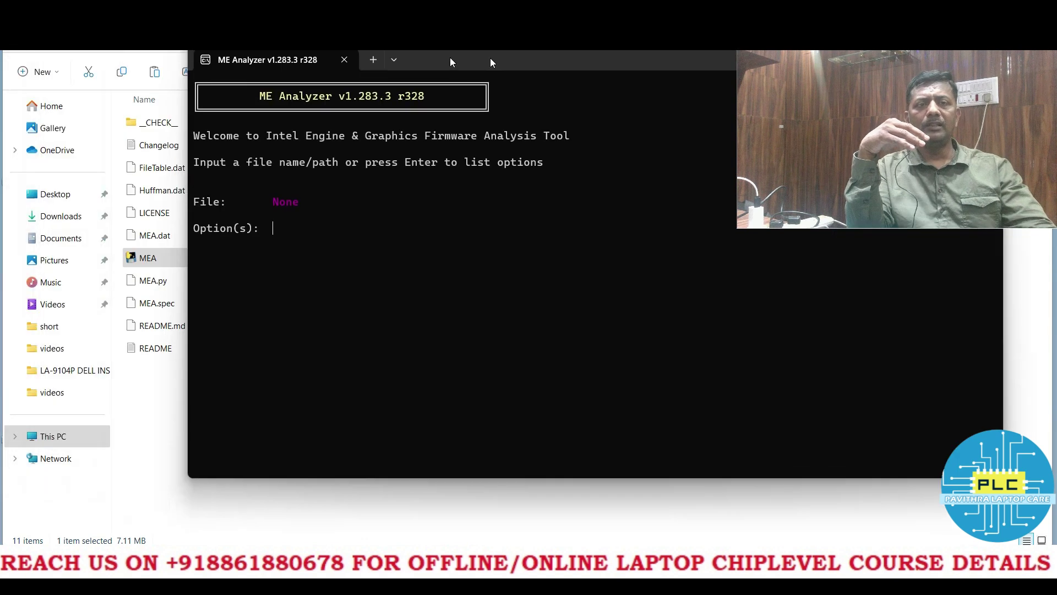
{"action": "left_click_drag", "start_coordinate": [490, 58], "coordinate": [646, 108]}
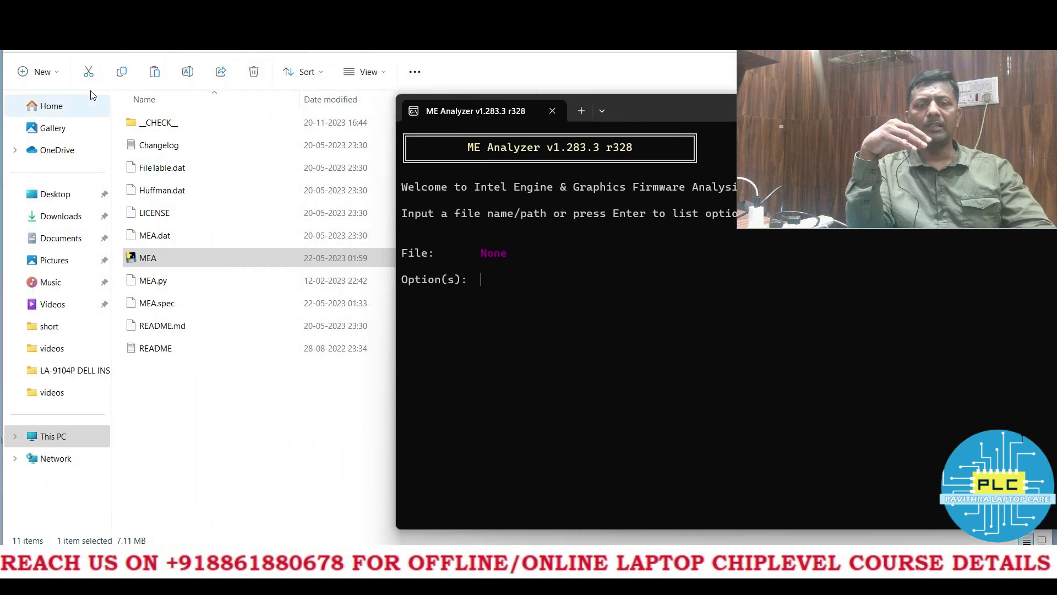
Open the dell 3542 folder in the ME Firmware Repository and narrow its window below the ME Analyzer console
{"action": "key", "text": "alt+F4"}
{"action": "key", "text": "alt+Up"}
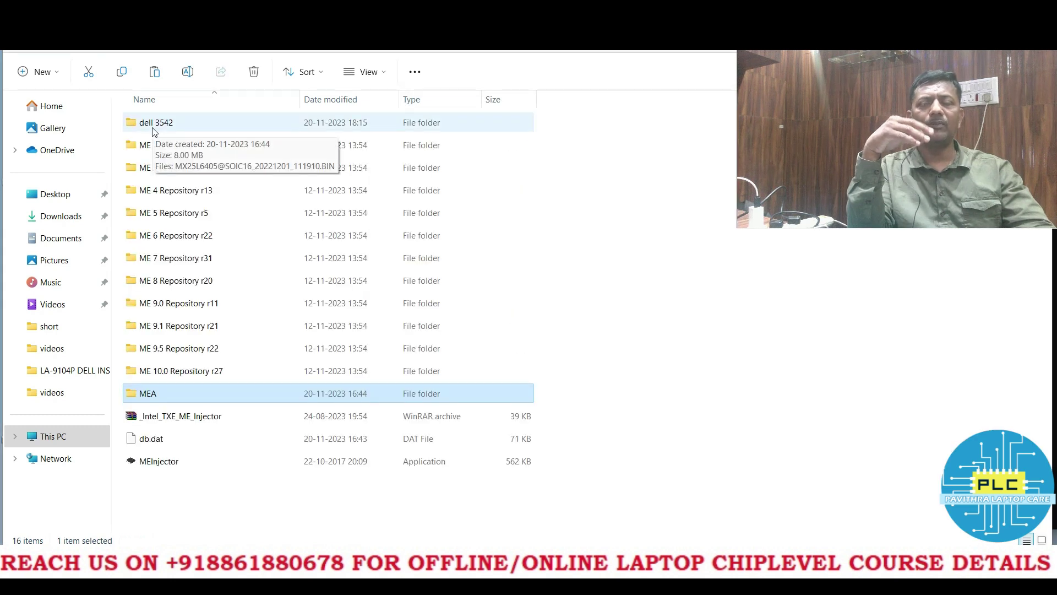
{"action": "double_click", "coordinate": [154, 131]}
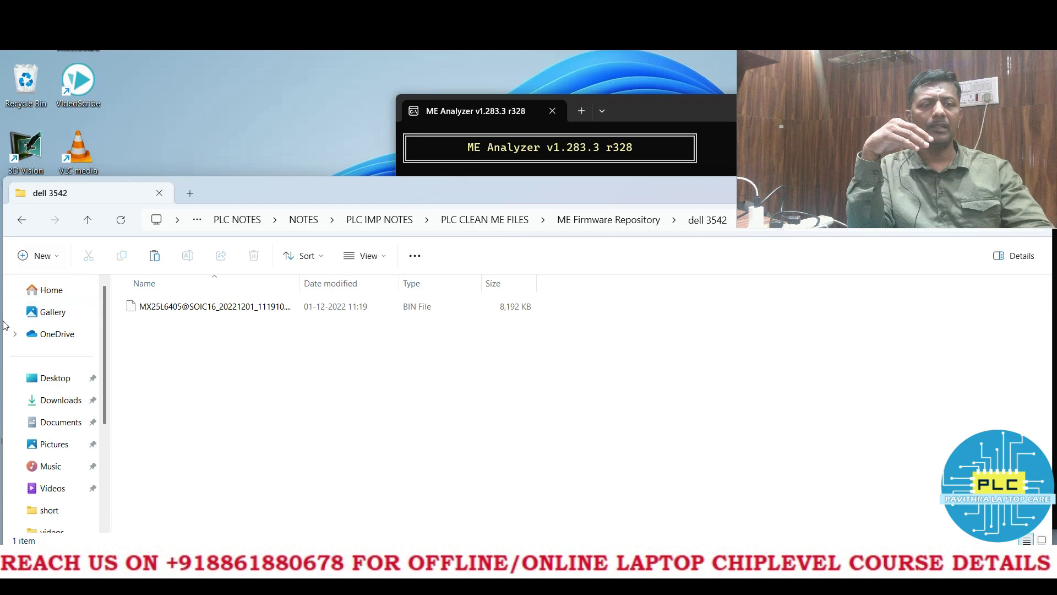
{"action": "left_click_drag", "start_coordinate": [4, 325], "coordinate": [401, 306]}
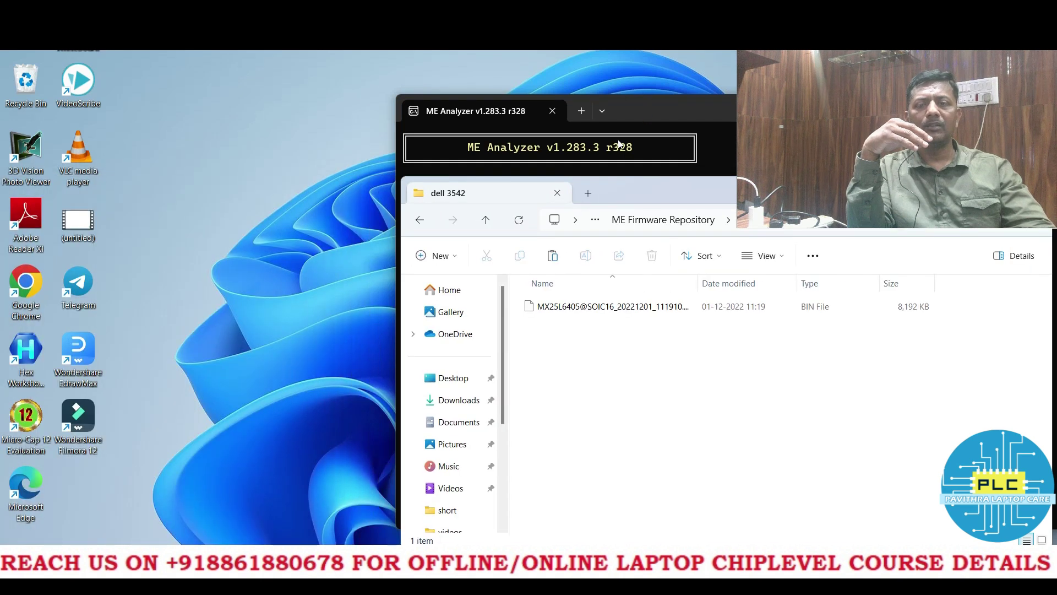
{"action": "left_click_drag", "start_coordinate": [678, 191], "coordinate": [238, 94]}
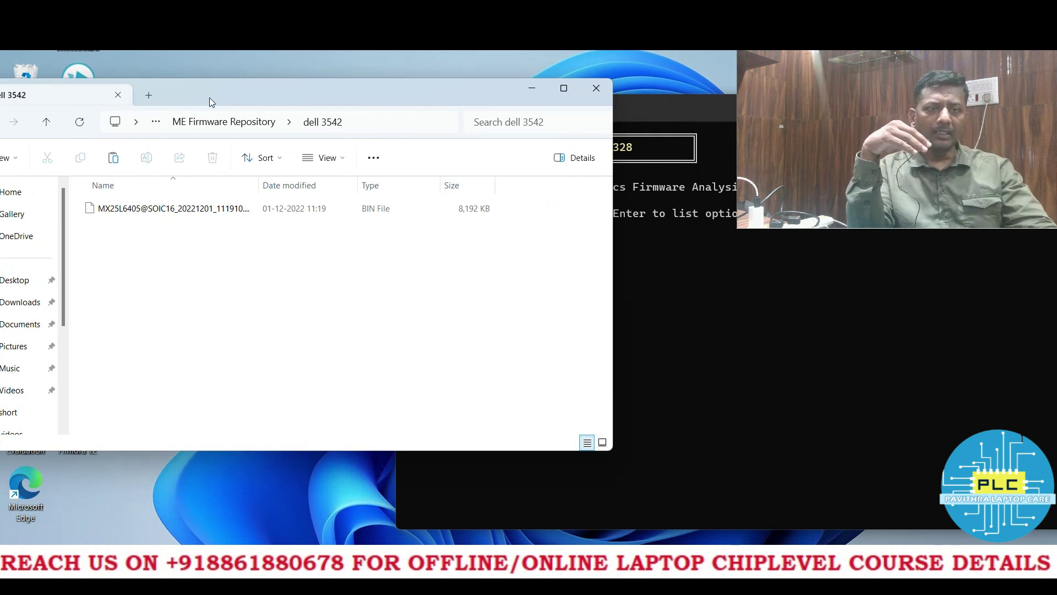
{"action": "left_click_drag", "start_coordinate": [209, 98], "coordinate": [169, 49]}
{"action": "left_click", "coordinate": [72, 165]}
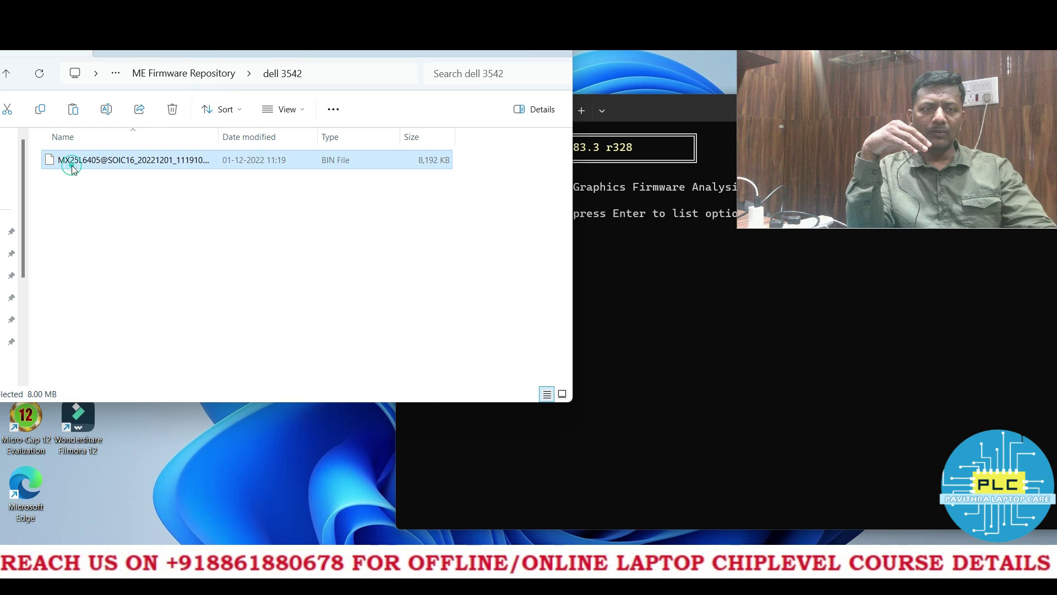
{"action": "left_click_drag", "start_coordinate": [81, 161], "coordinate": [801, 310]}
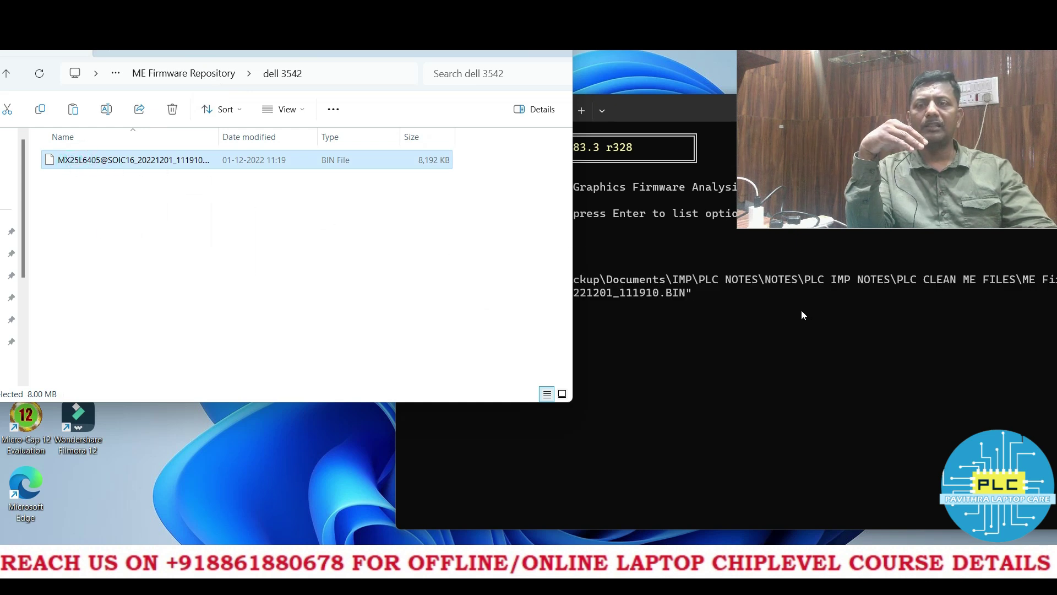
{"action": "left_click_drag", "start_coordinate": [656, 114], "coordinate": [232, 49]}
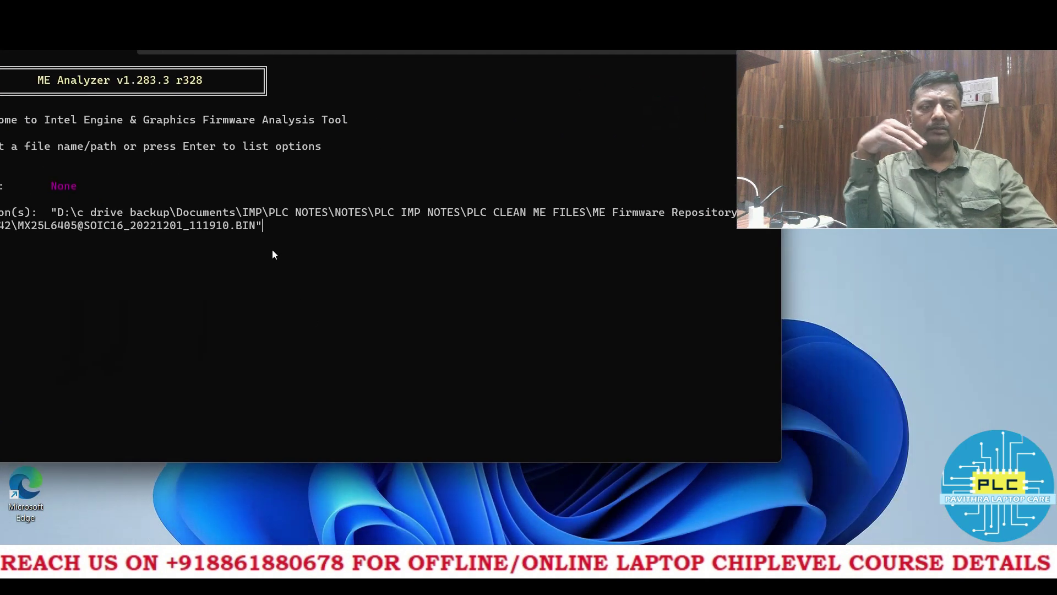
{"action": "key", "text": "Return"}
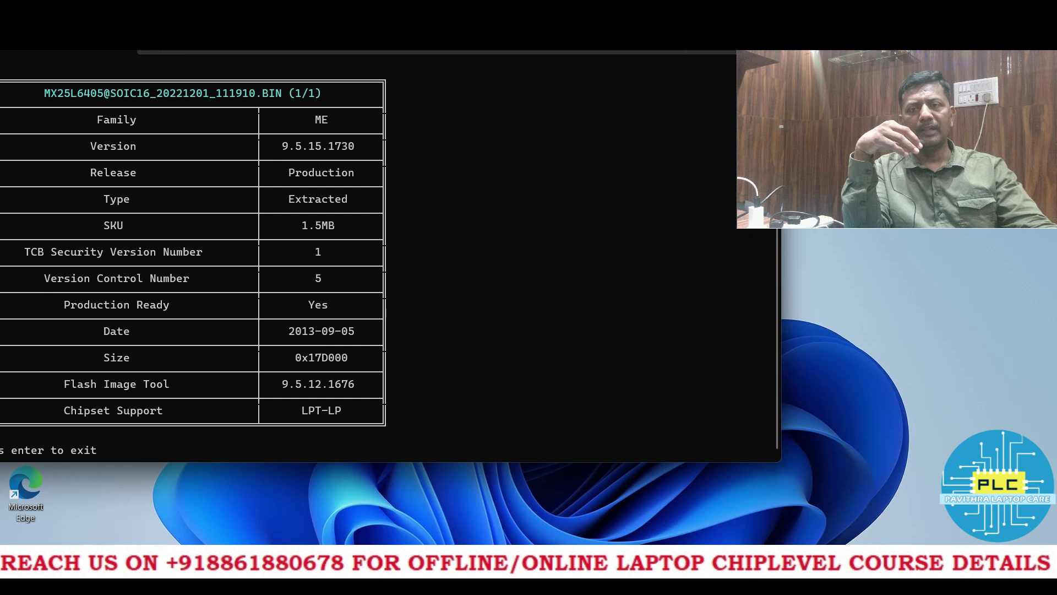
{"action": "key", "text": "Return"}
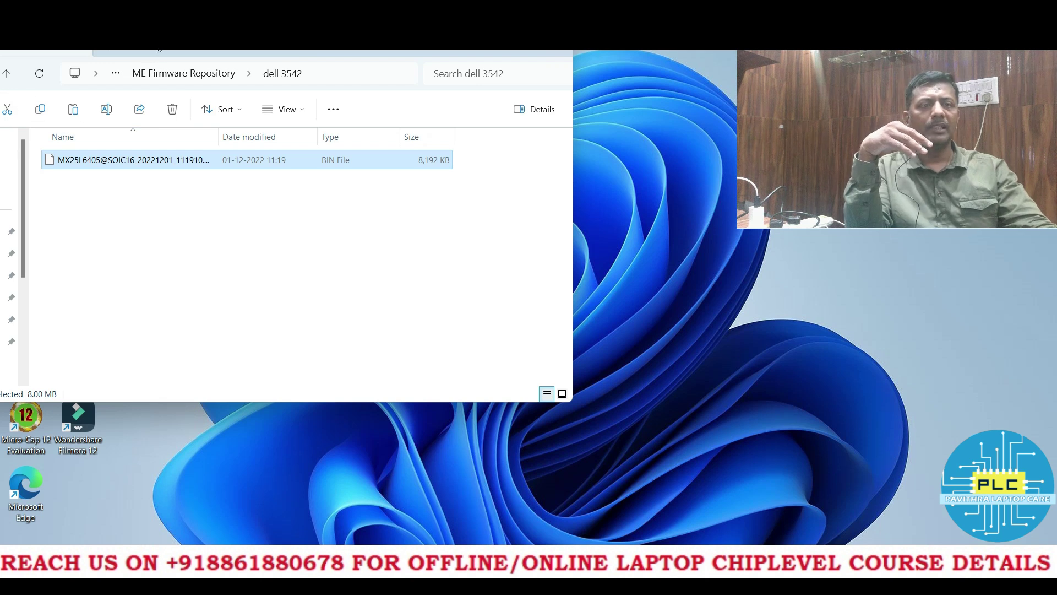
Launch MEInjector from the ME Firmware Repository folder and update its ME database
{"action": "left_click", "coordinate": [7, 73]}
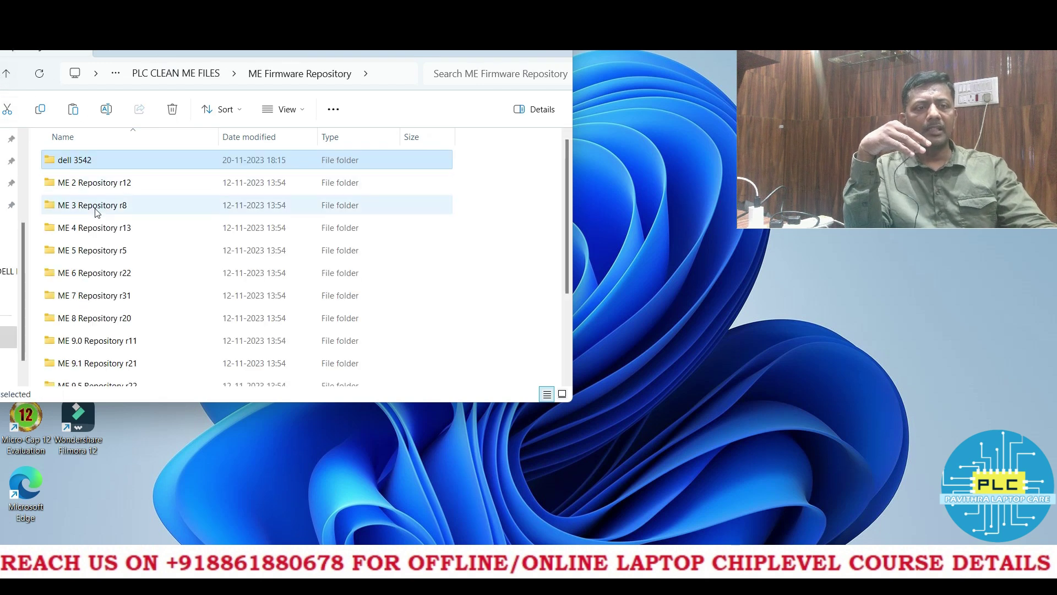
{"action": "key", "text": "super+Up"}
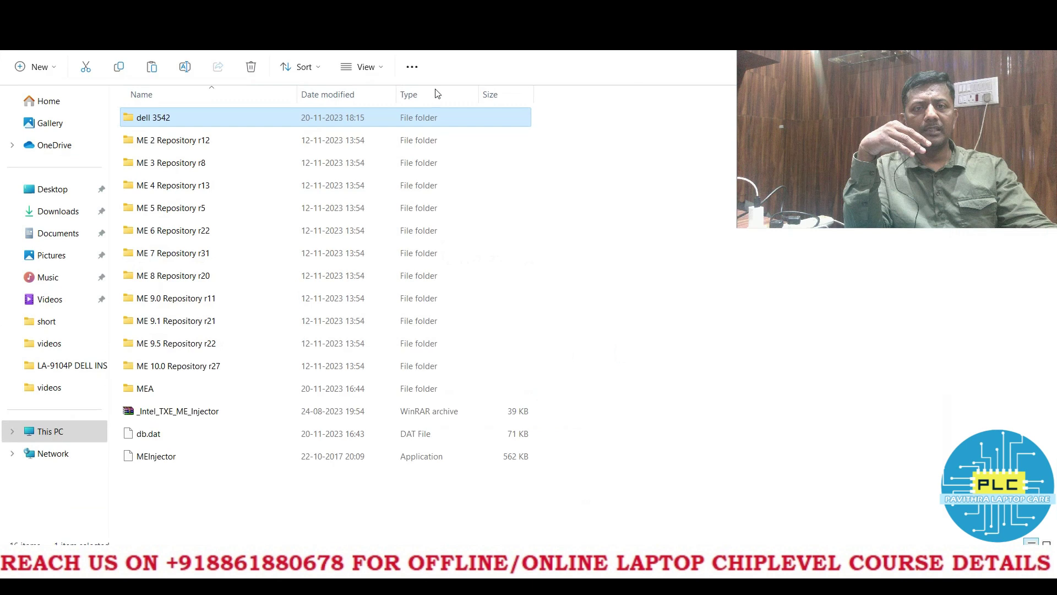
{"action": "mouse_move", "coordinate": [158, 467]}
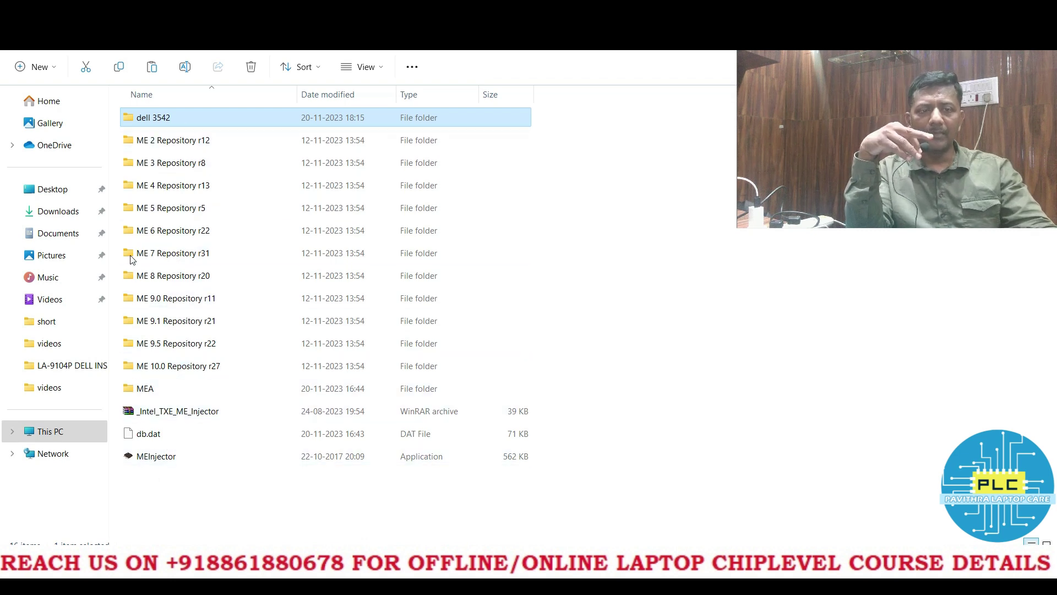
{"action": "double_click", "coordinate": [158, 459]}
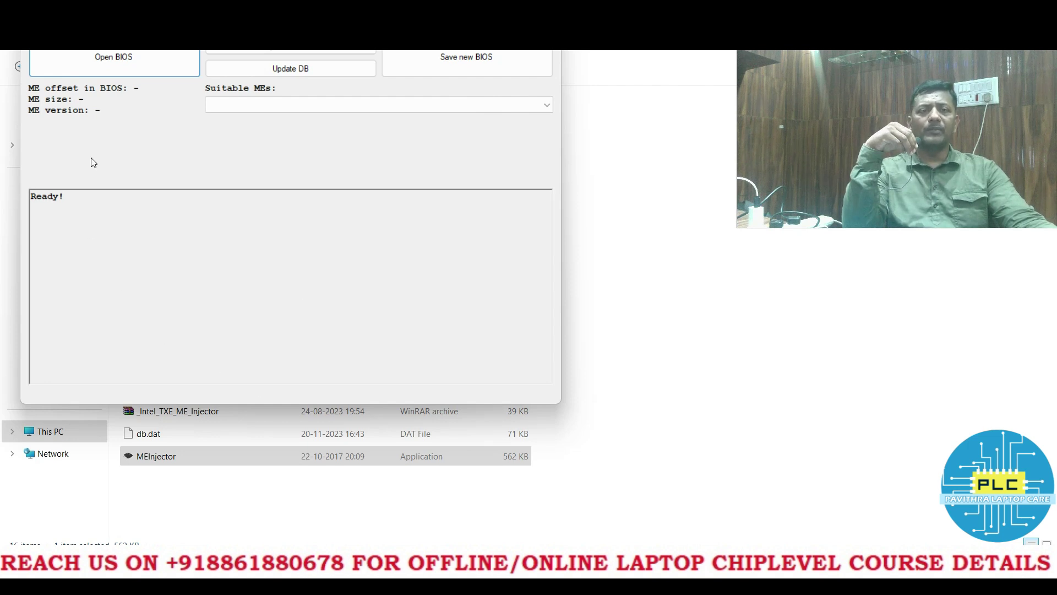
{"action": "left_click", "coordinate": [297, 73]}
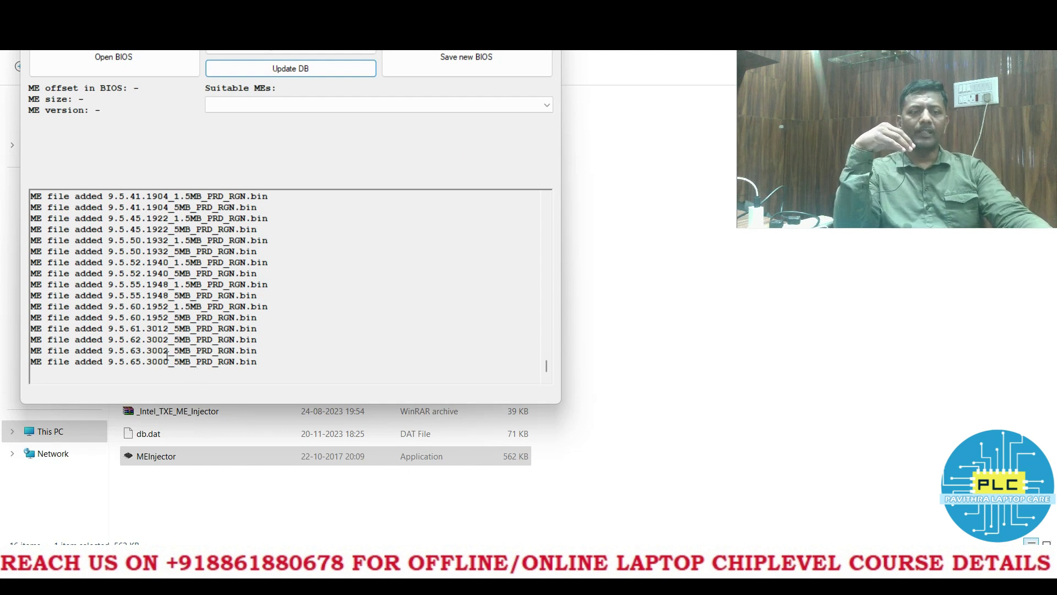
Examine the log of ME files added to the injector database, across the 9.5, 10.0, 2.x and 3.x versions
{"action": "scroll", "coordinate": [267, 295], "scroll_direction": "up", "scroll_amount": 6}
{"action": "scroll", "coordinate": [270, 275], "scroll_direction": "down", "scroll_amount": 6}
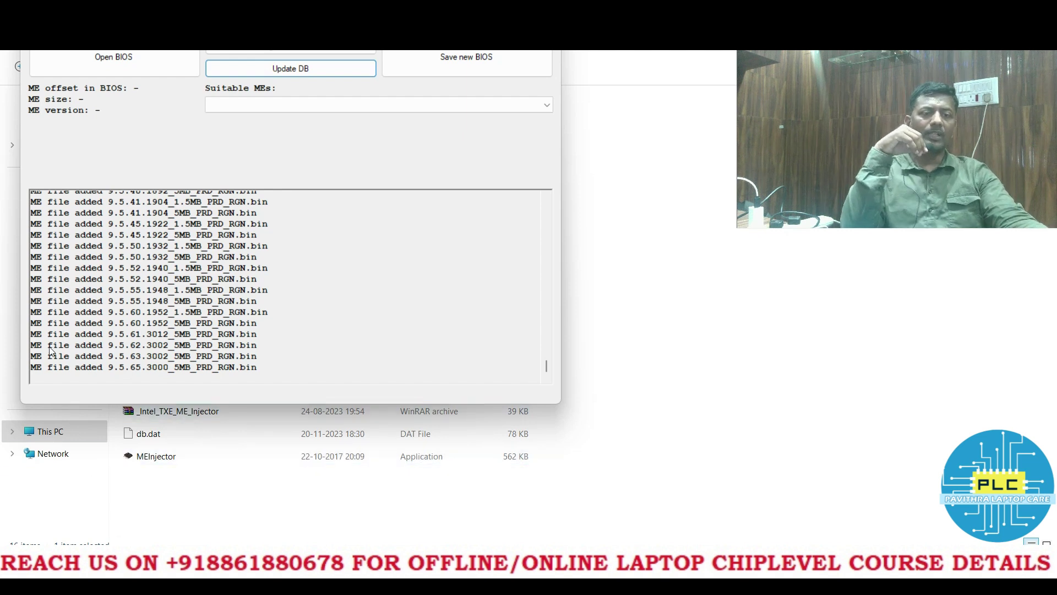
{"action": "left_click", "coordinate": [315, 374]}
{"action": "scroll", "coordinate": [180, 319], "scroll_direction": "up", "scroll_amount": 3}
{"action": "scroll", "coordinate": [180, 319], "scroll_direction": "up", "scroll_amount": 8}
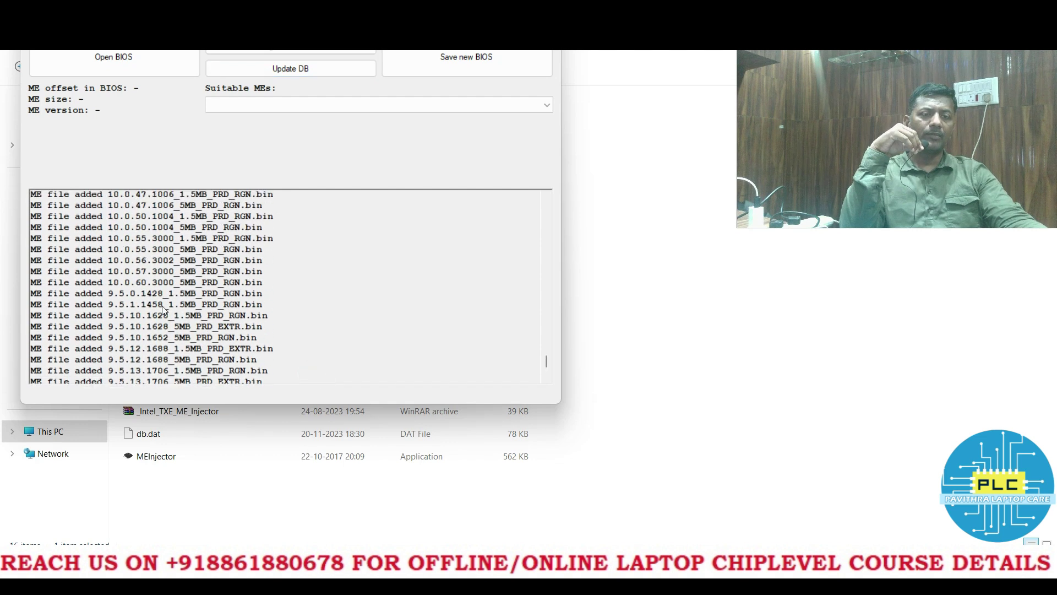
{"action": "scroll", "coordinate": [157, 197], "scroll_direction": "up", "scroll_amount": 10}
{"action": "scroll", "coordinate": [149, 244], "scroll_direction": "up", "scroll_amount": 10}
{"action": "scroll", "coordinate": [149, 244], "scroll_direction": "down", "scroll_amount": 15}
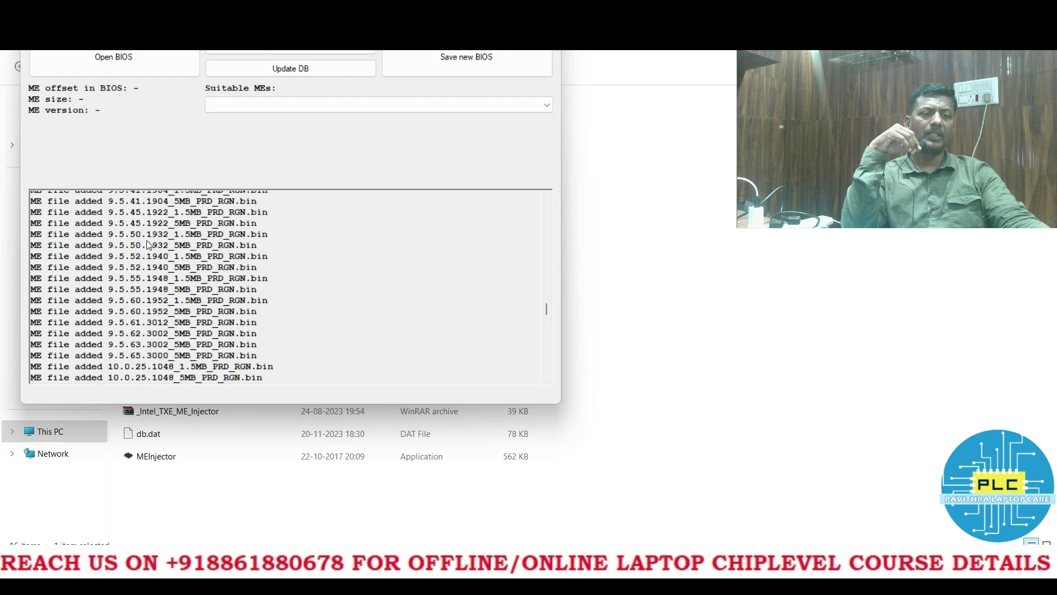
{"action": "scroll", "coordinate": [151, 254], "scroll_direction": "down", "scroll_amount": 10}
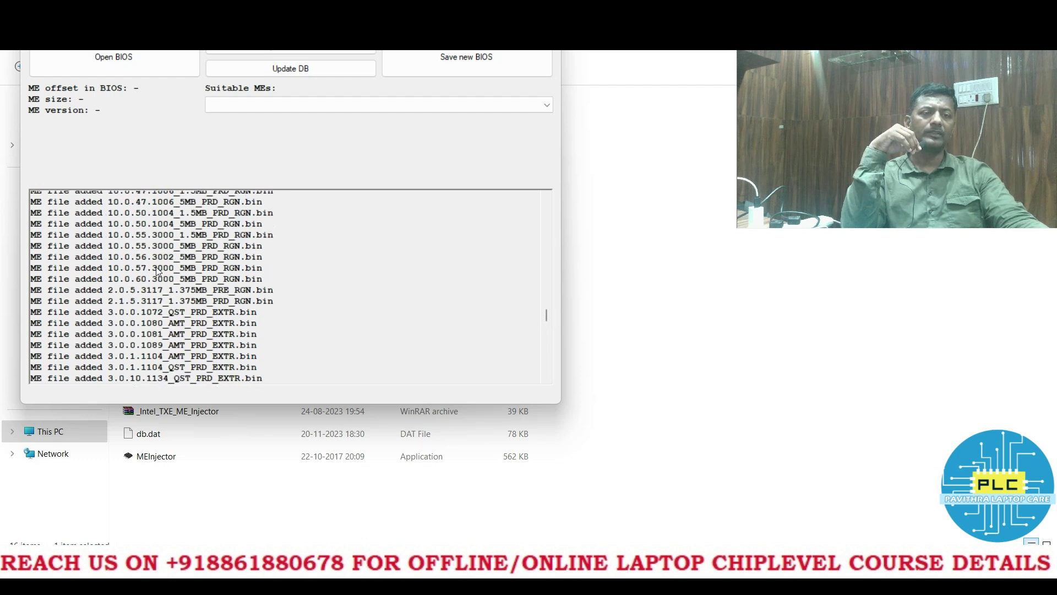
{"action": "scroll", "coordinate": [158, 270], "scroll_direction": "up", "scroll_amount": 1}
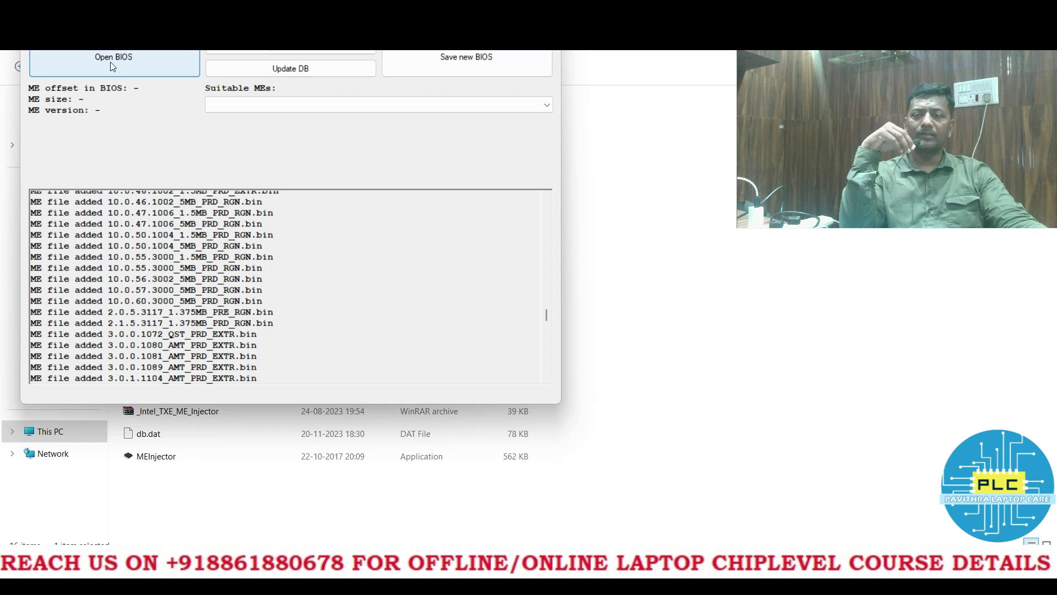
Open the dell 3542 folder in a reduced window beside the Intel ME/TXE injector and bring the injector to the front
{"action": "left_click_drag", "start_coordinate": [256, 23], "coordinate": [527, 66]}
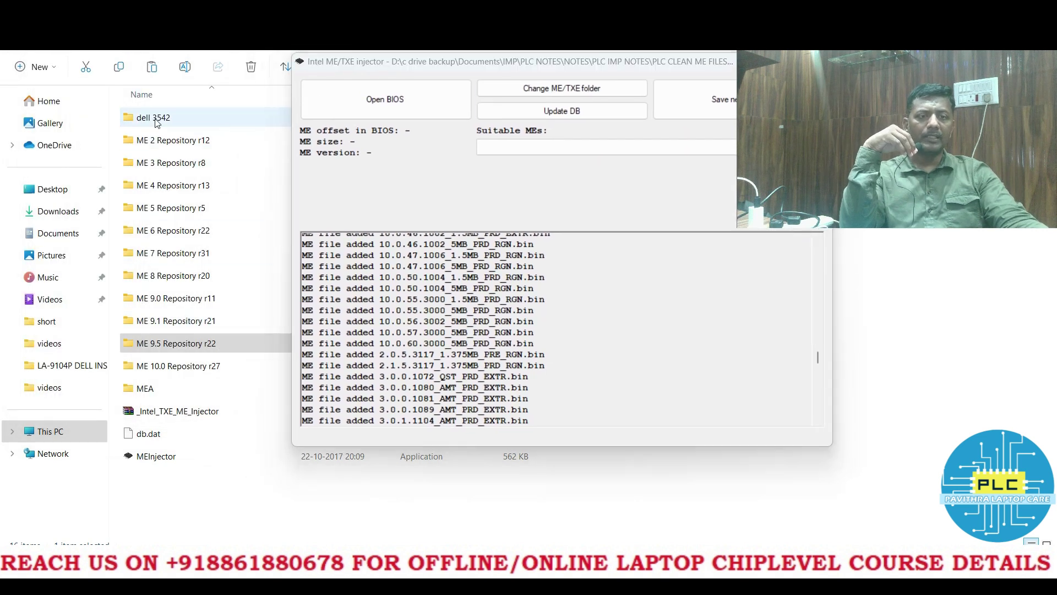
{"action": "double_click", "coordinate": [153, 118]}
{"action": "double_click", "coordinate": [261, 50]}
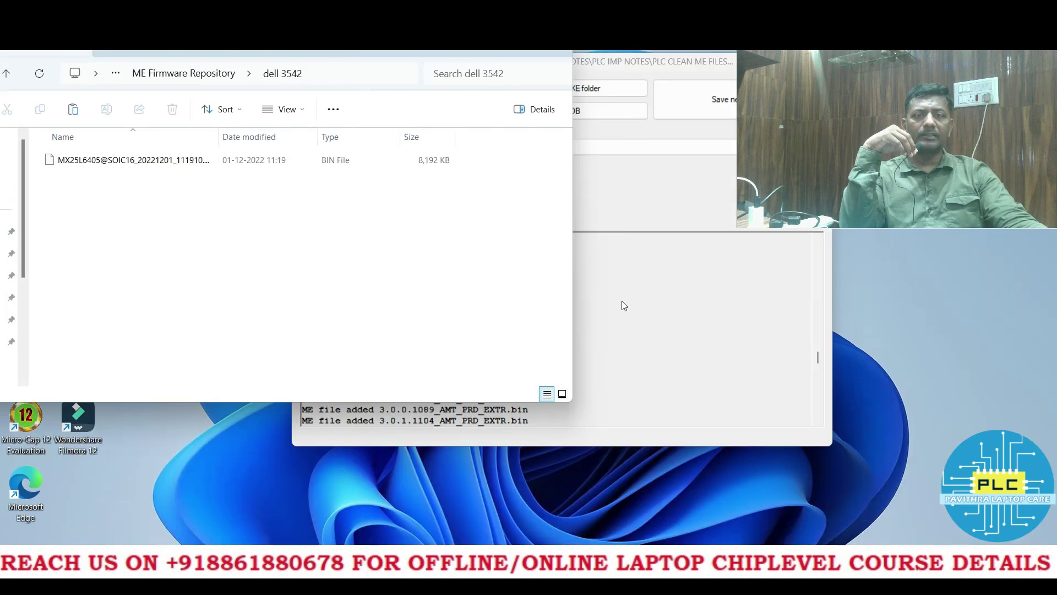
{"action": "left_click", "coordinate": [660, 306]}
Start opening a BIOS in the injector and browse to c drive backup\Documents\IMP\PLC NOTES on drive D
{"action": "left_click", "coordinate": [365, 109]}
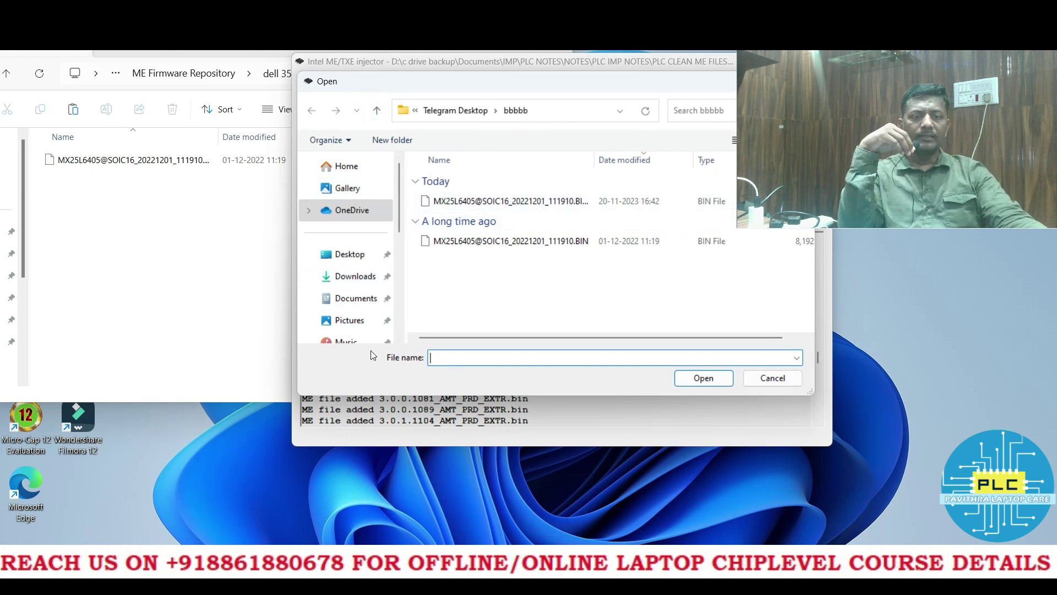
{"action": "scroll", "coordinate": [343, 290], "scroll_direction": "down", "scroll_amount": 5}
{"action": "left_click", "coordinate": [348, 272]}
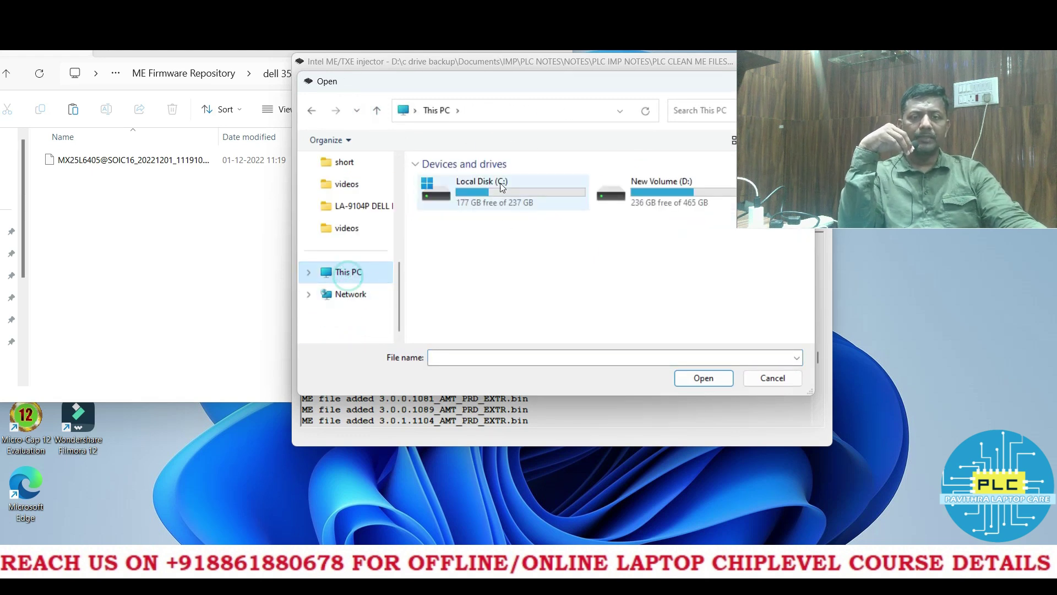
{"action": "double_click", "coordinate": [637, 202]}
{"action": "double_click", "coordinate": [450, 181]}
{"action": "scroll", "coordinate": [468, 231], "scroll_direction": "down", "scroll_amount": 3}
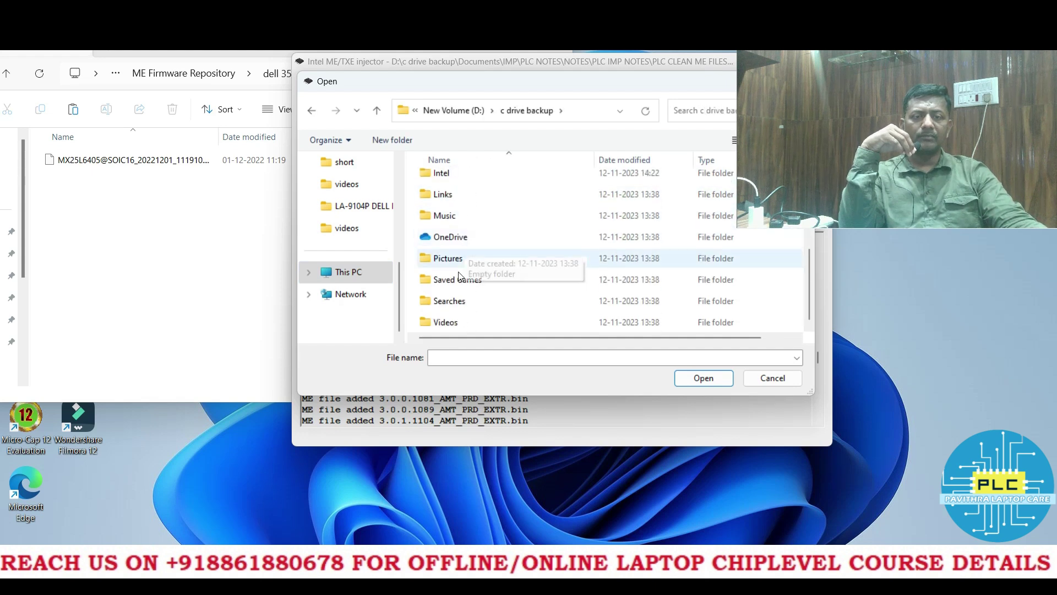
{"action": "scroll", "coordinate": [468, 211], "scroll_direction": "up", "scroll_amount": 2}
{"action": "double_click", "coordinate": [460, 202]}
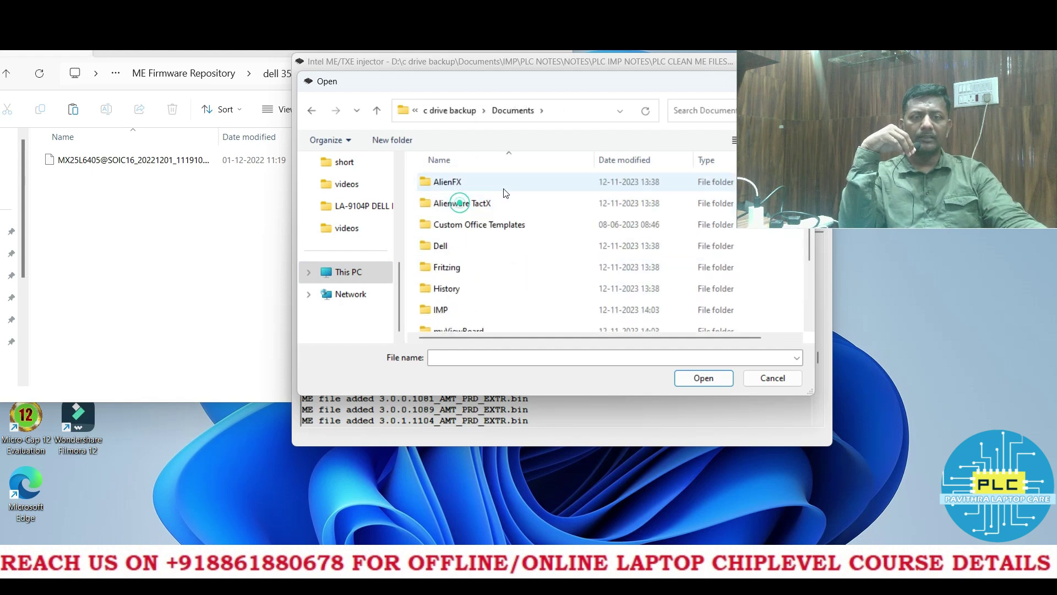
{"action": "scroll", "coordinate": [444, 264], "scroll_direction": "down", "scroll_amount": 1}
{"action": "double_click", "coordinate": [443, 263]}
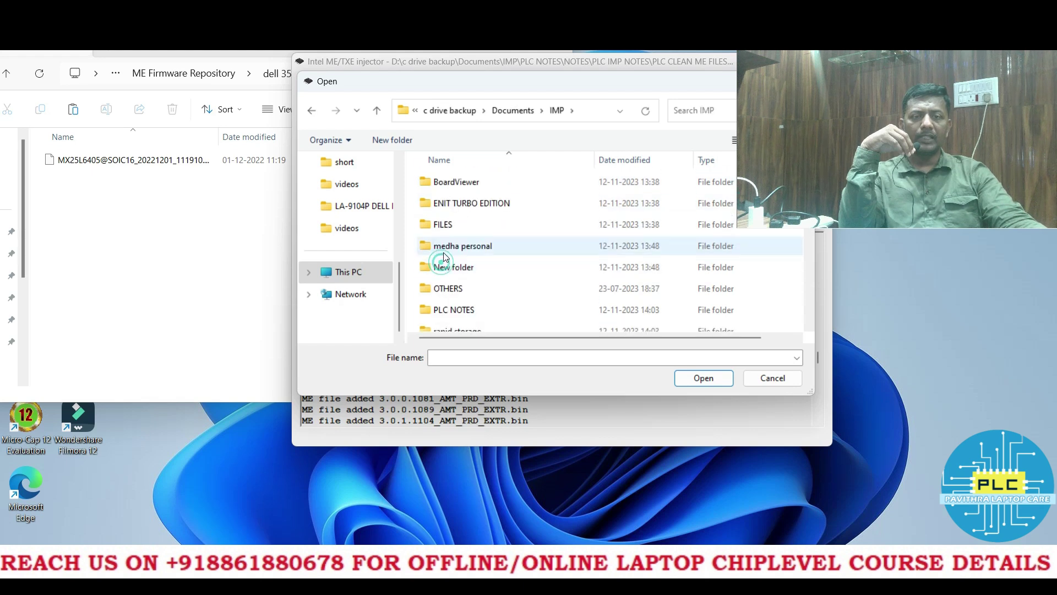
{"action": "double_click", "coordinate": [455, 311]}
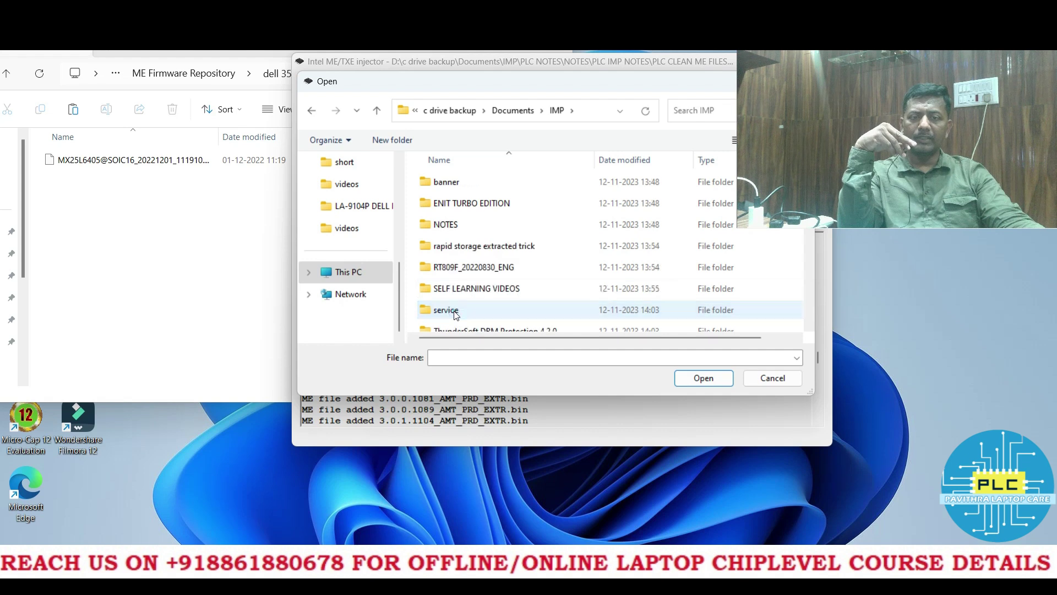
{"action": "double_click", "coordinate": [455, 234]}
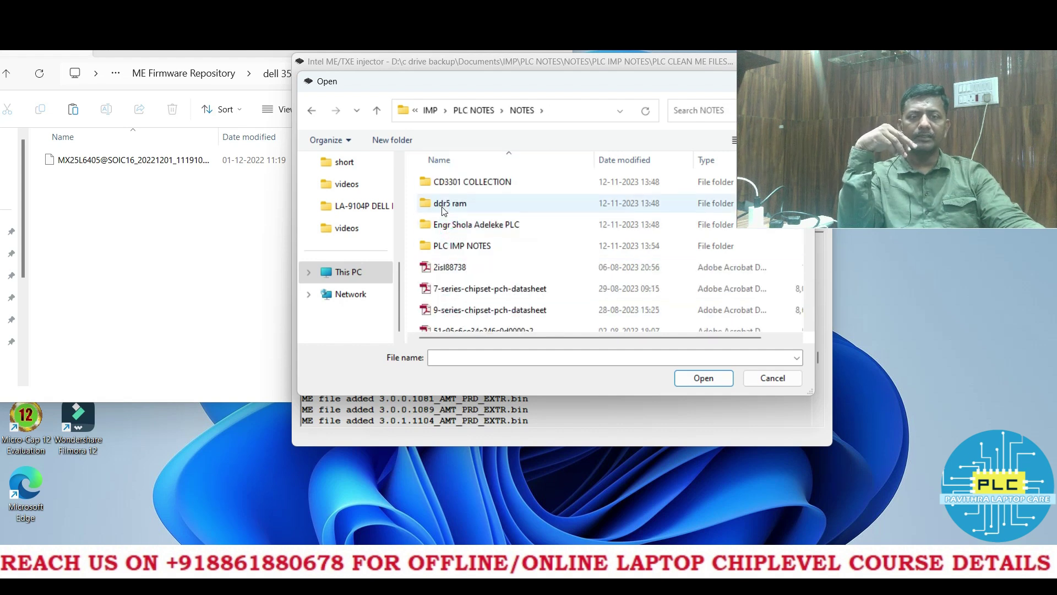
{"action": "double_click", "coordinate": [464, 249]}
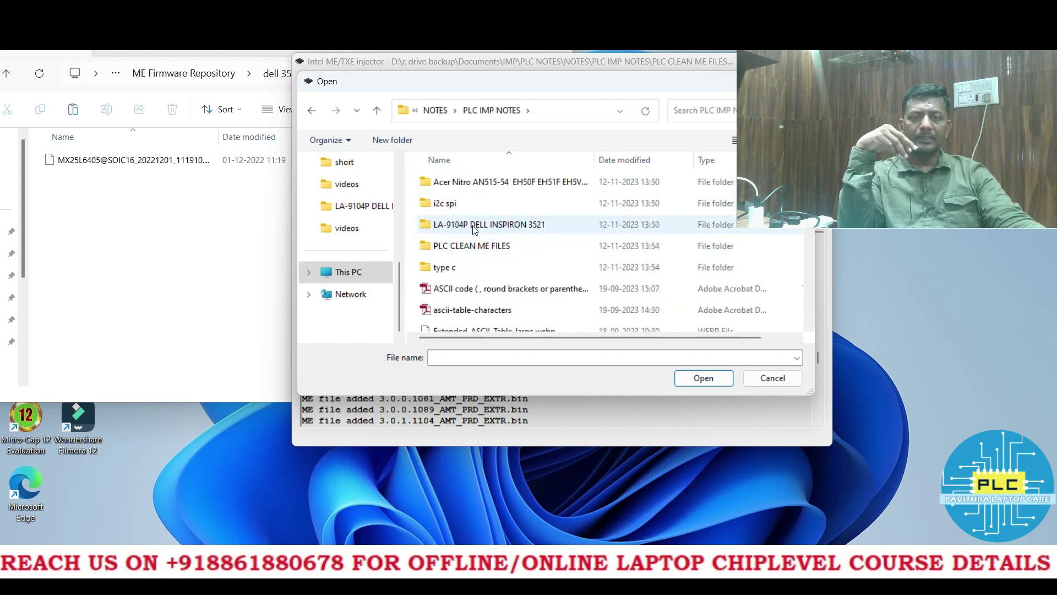
{"action": "double_click", "coordinate": [473, 249]}
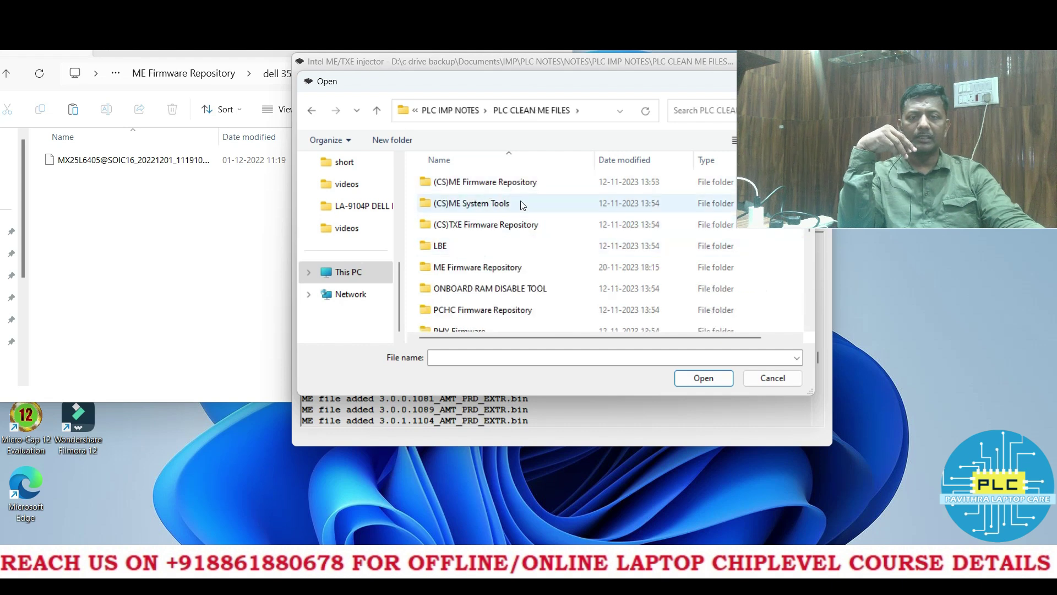
{"action": "double_click", "coordinate": [457, 267]}
{"action": "double_click", "coordinate": [469, 181]}
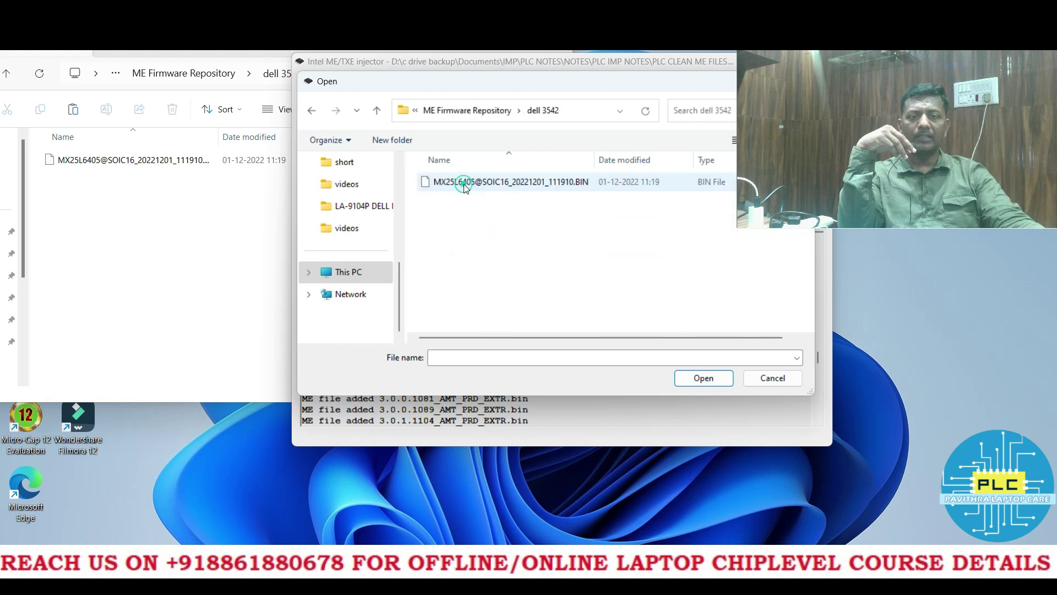
{"action": "left_click", "coordinate": [467, 182]}
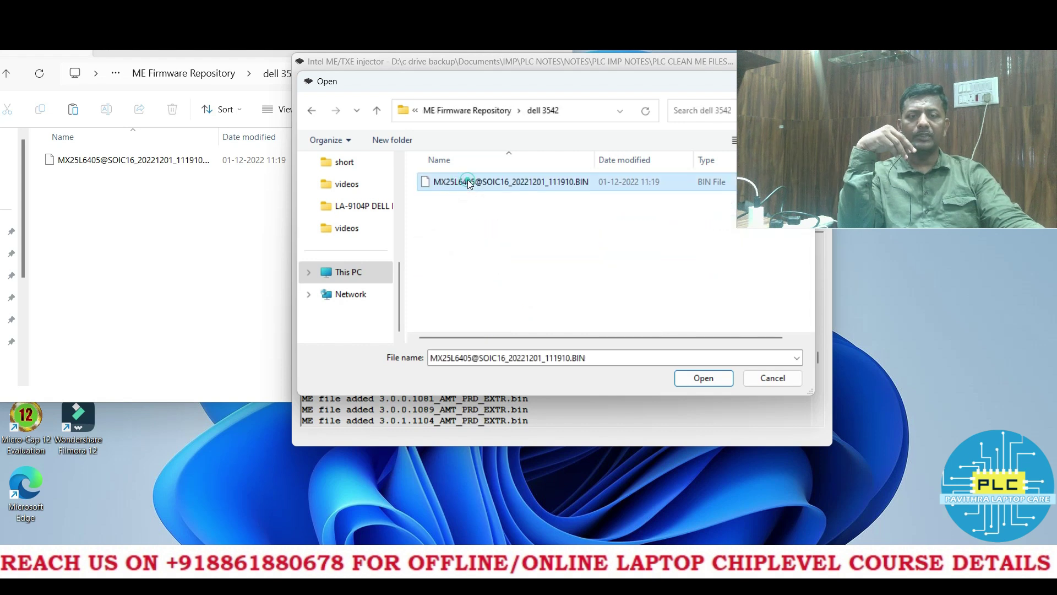
{"action": "left_click", "coordinate": [692, 378]}
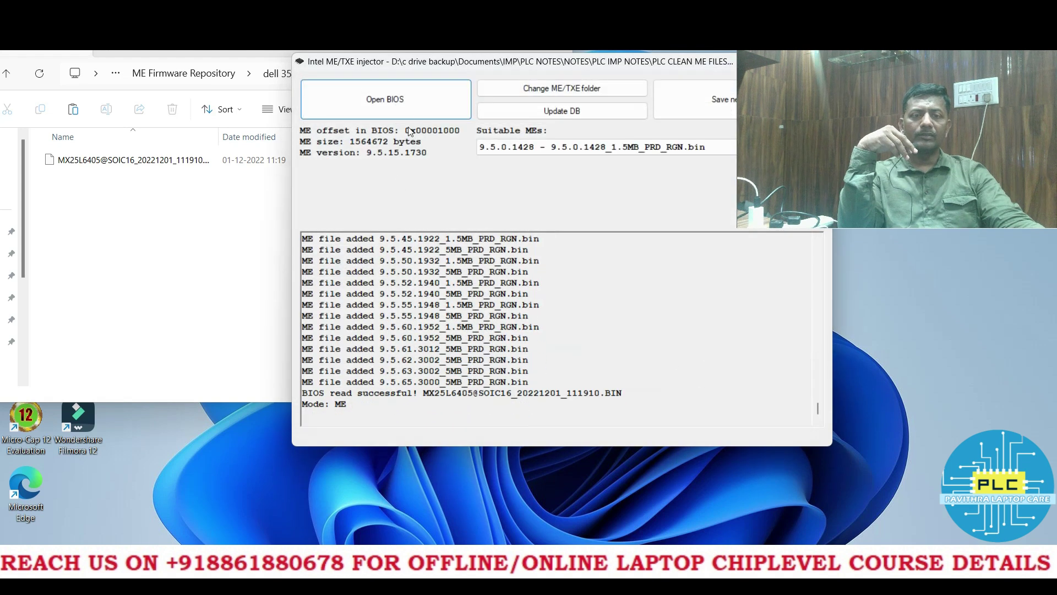
Reposition the Intel ME/TXE injector window so all its controls and its log are in view
{"action": "left_click_drag", "start_coordinate": [586, 67], "coordinate": [356, 63]}
{"action": "left_click", "coordinate": [554, 58]}
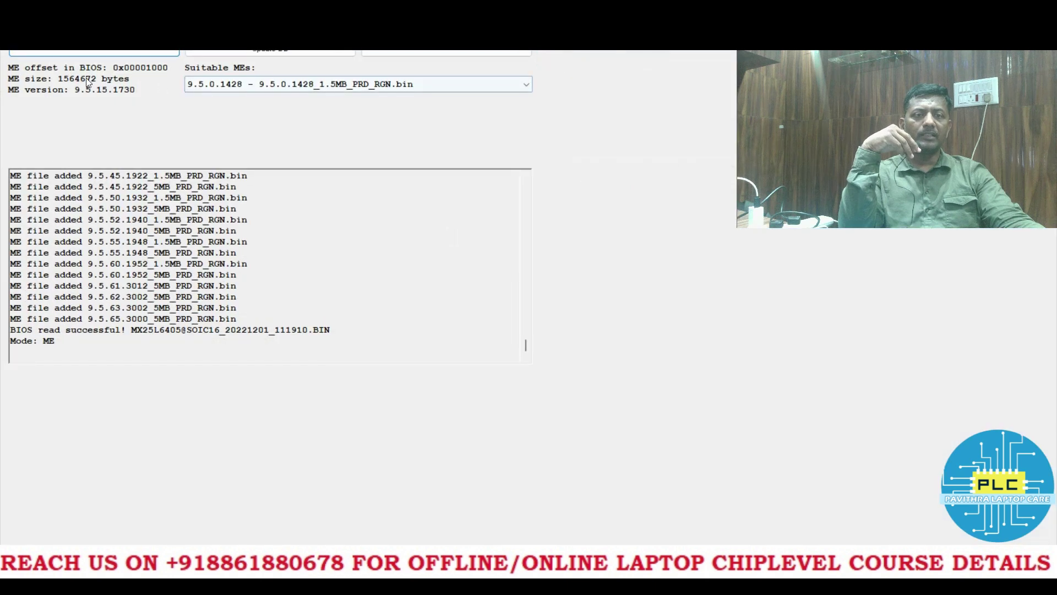
{"action": "left_click_drag", "start_coordinate": [188, 44], "coordinate": [151, 85]}
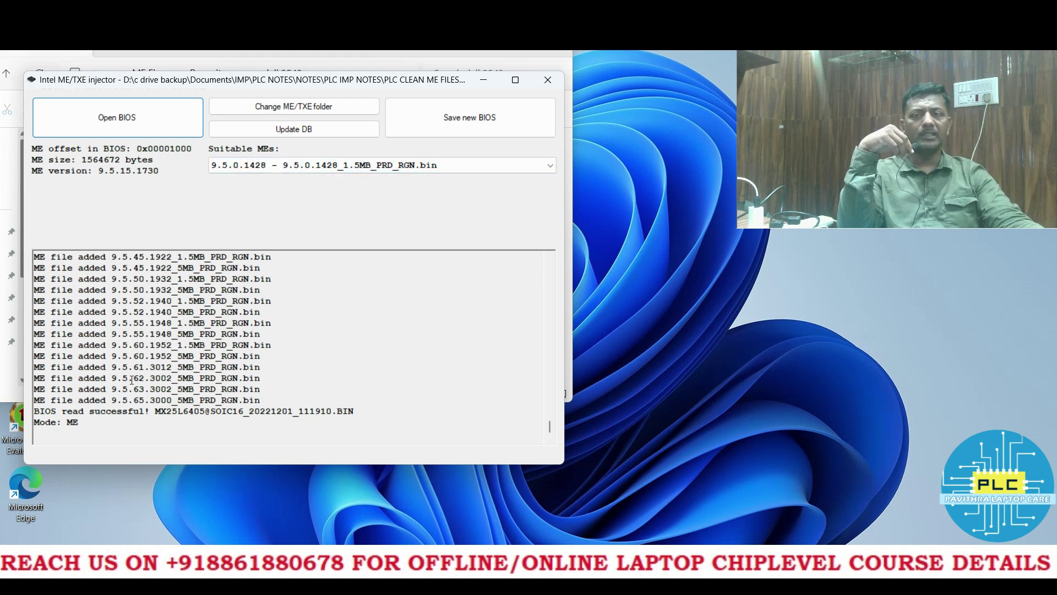
Go back to the ME Firmware Repository folder and start the MEA application from its MEA subfolder
{"action": "left_click", "coordinate": [571, 369]}
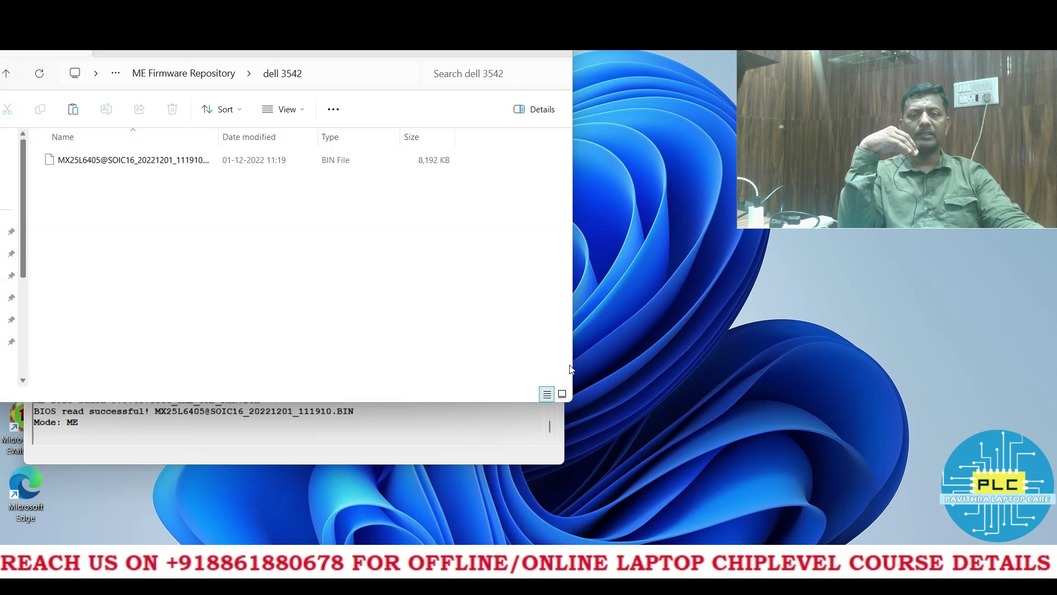
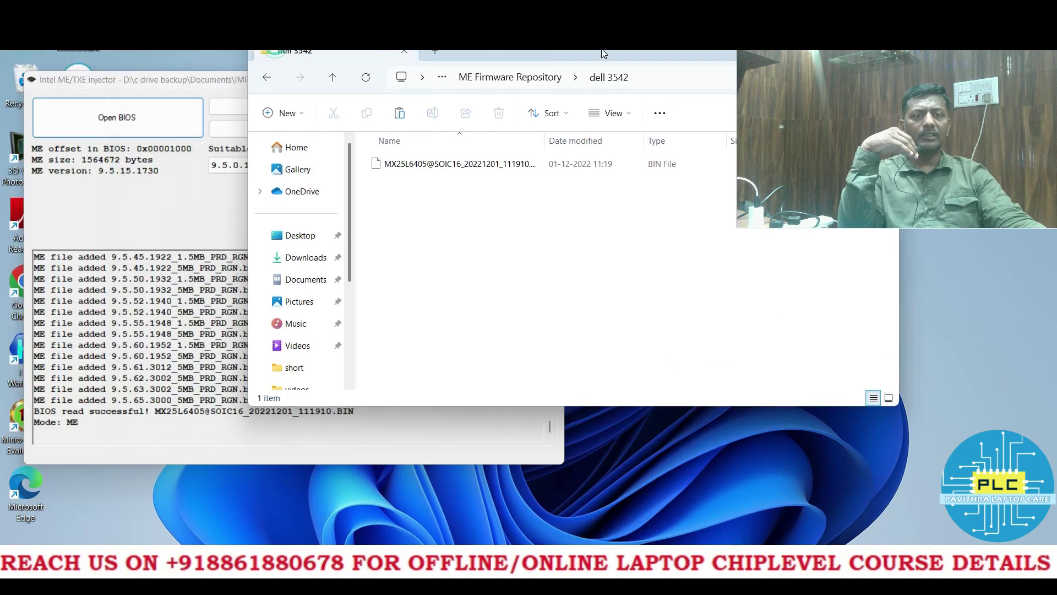
{"action": "left_click", "coordinate": [266, 78]}
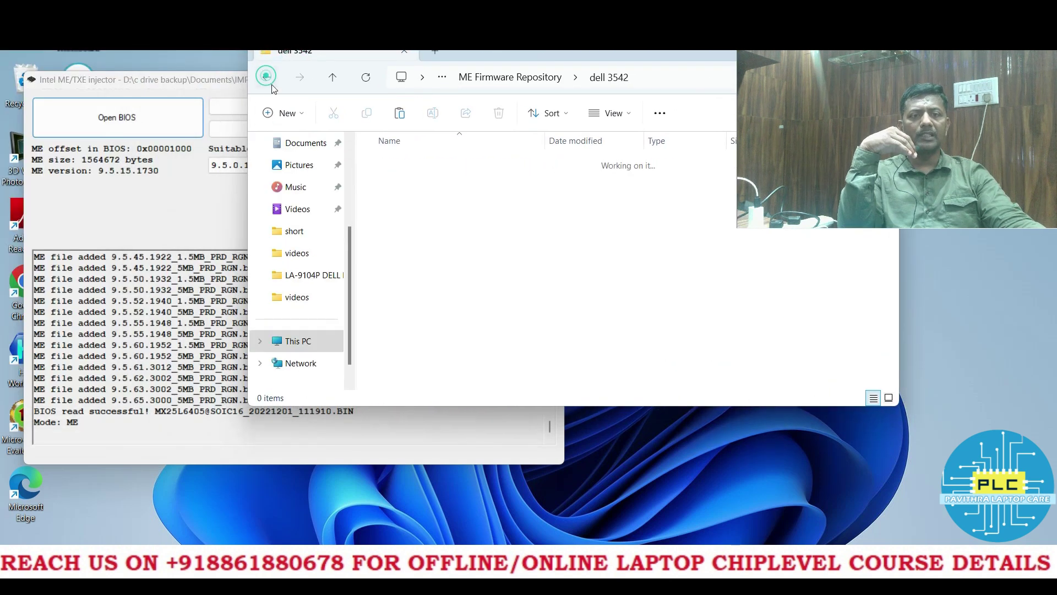
{"action": "scroll", "coordinate": [400, 270], "scroll_direction": "down", "scroll_amount": 2}
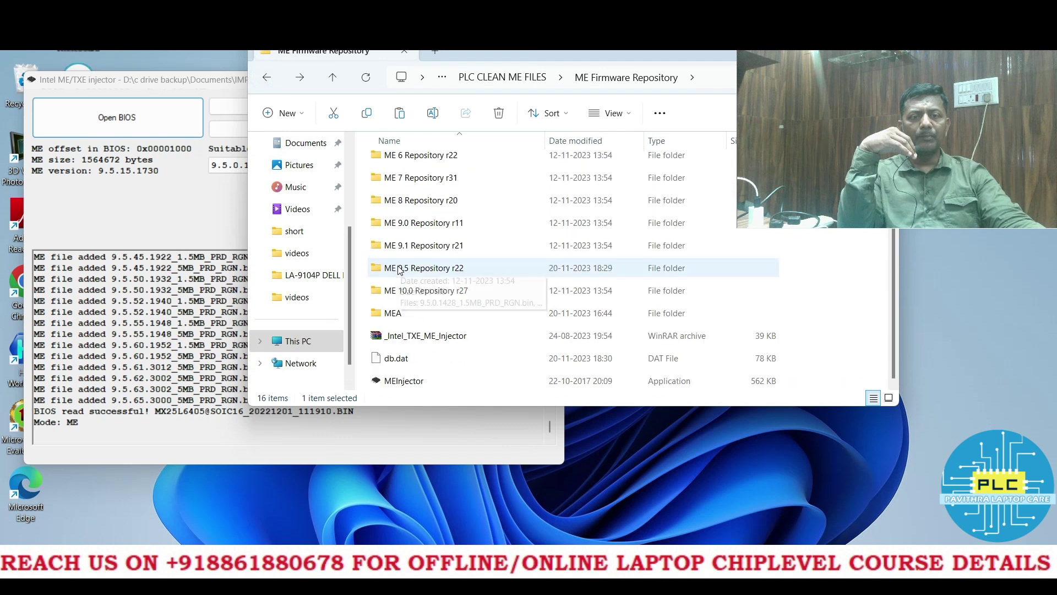
{"action": "double_click", "coordinate": [401, 313]}
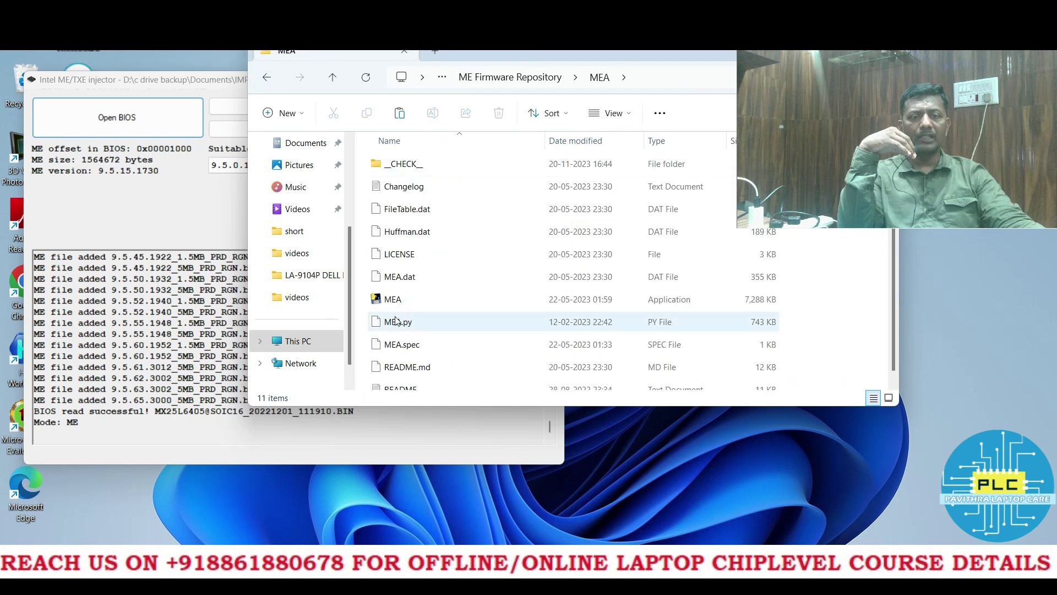
{"action": "double_click", "coordinate": [393, 301]}
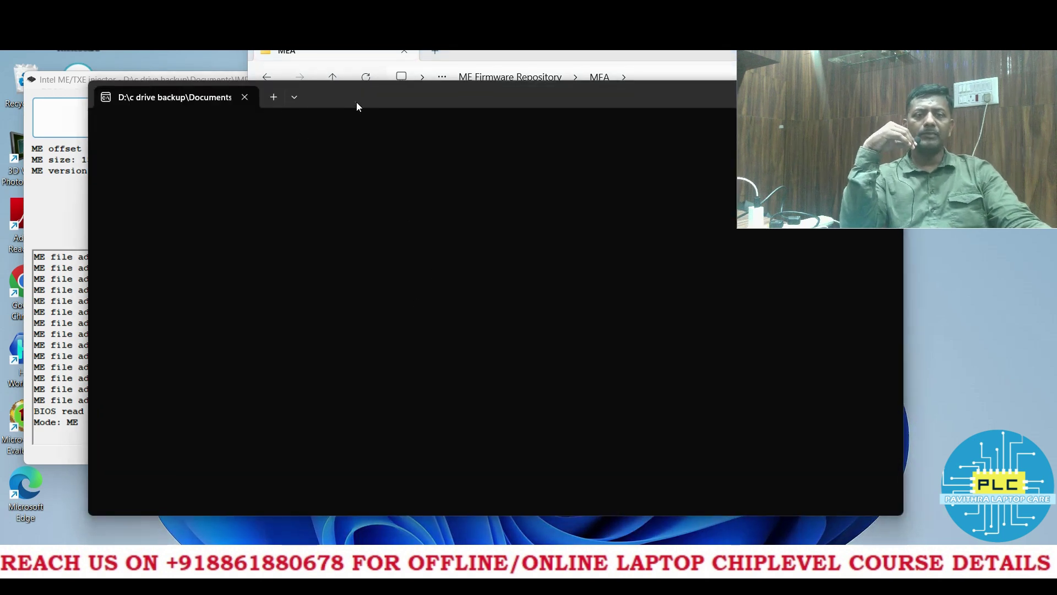
{"action": "left_click", "coordinate": [546, 55]}
{"action": "left_click_drag", "start_coordinate": [545, 55], "coordinate": [221, 33]}
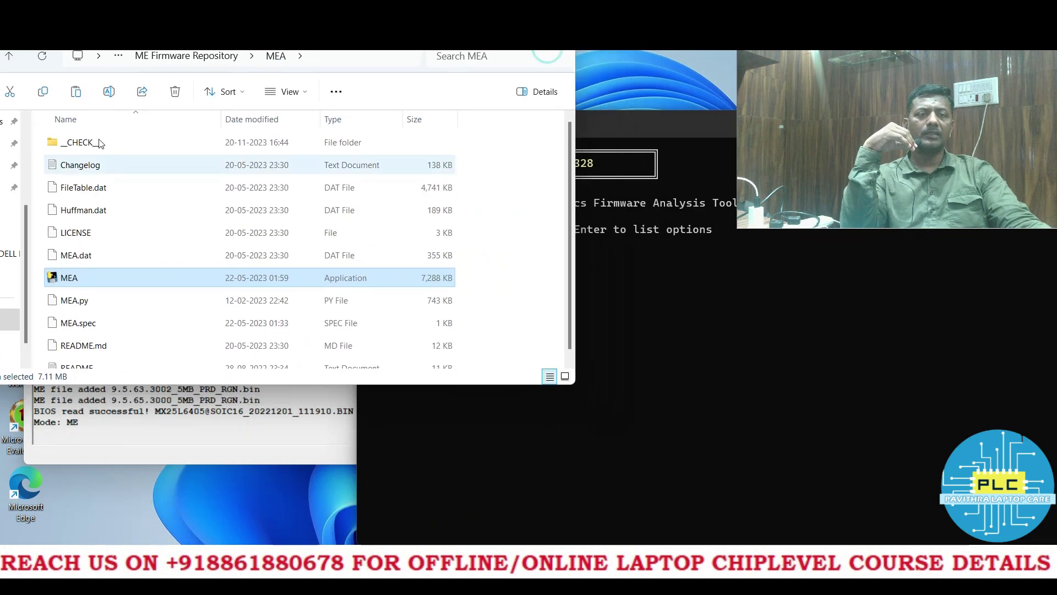
{"action": "left_click", "coordinate": [8, 56]}
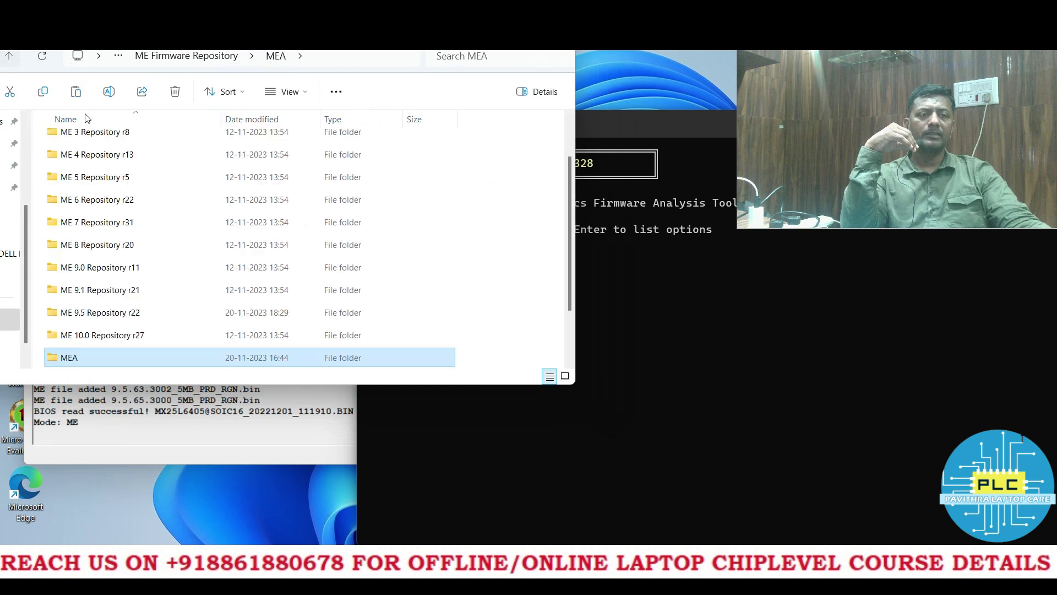
{"action": "left_click", "coordinate": [91, 143]}
{"action": "left_click_drag", "start_coordinate": [734, 388], "coordinate": [746, 394]}
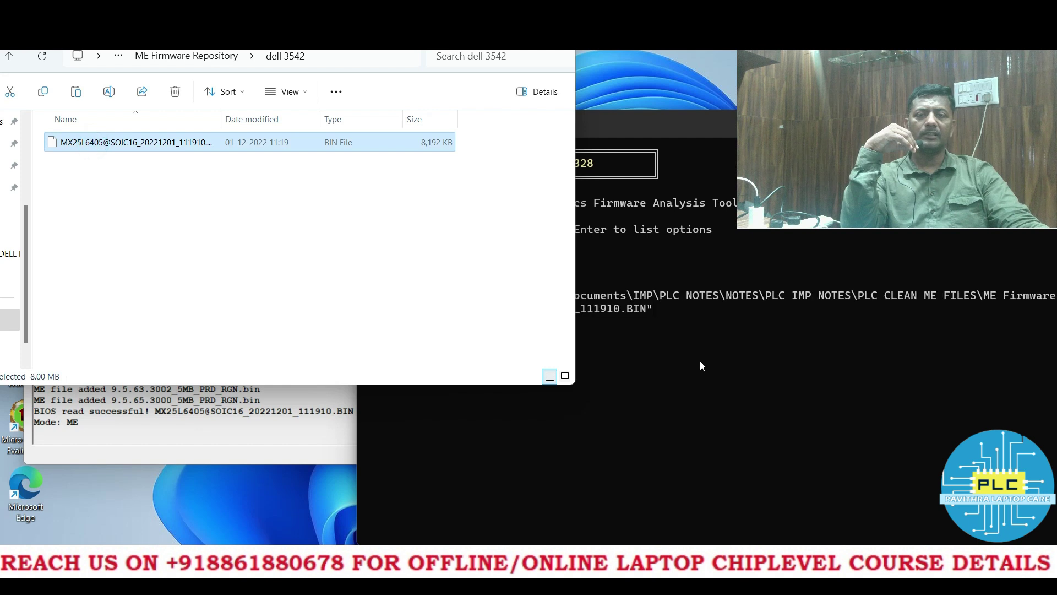
{"action": "left_click_drag", "start_coordinate": [664, 130], "coordinate": [237, 73]}
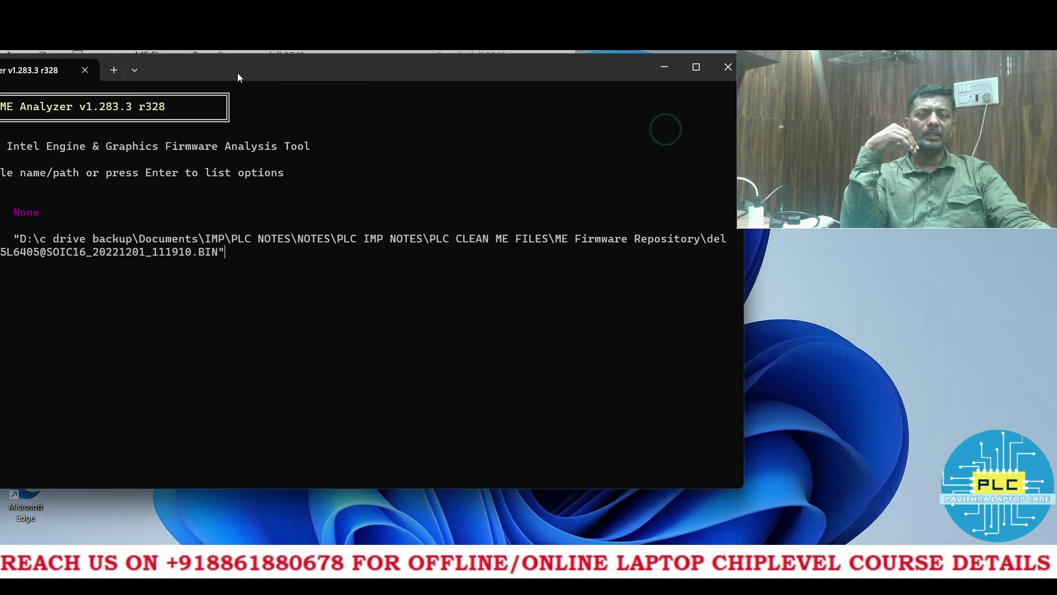
{"action": "key", "text": "Return"}
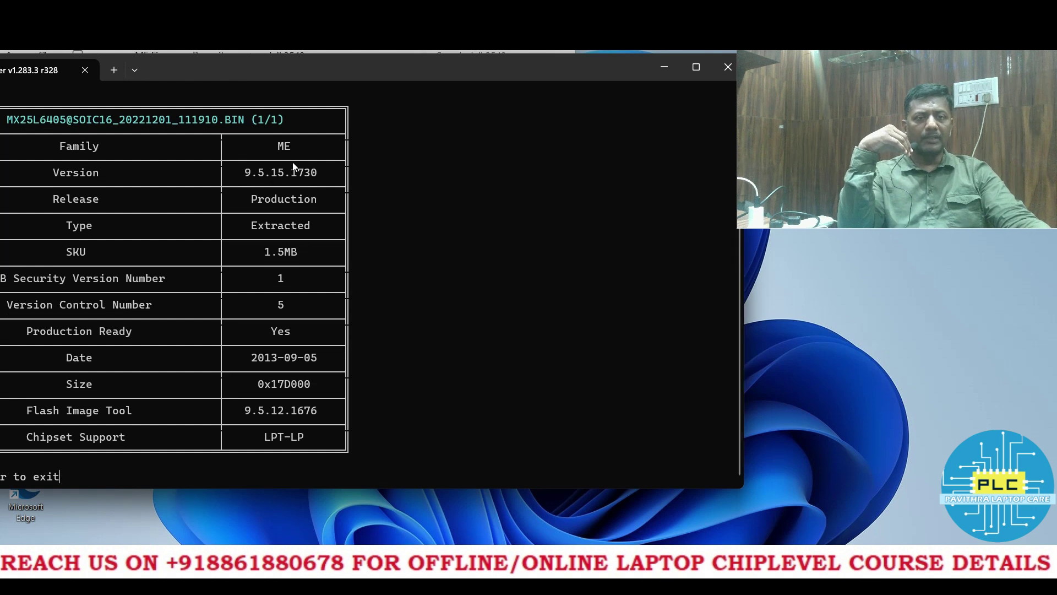
Compare the original dump's ME version in the ME Analyzer report with the suitable ME selected in the Intel ME/TXE injector
{"action": "key", "text": "alt+Tab"}
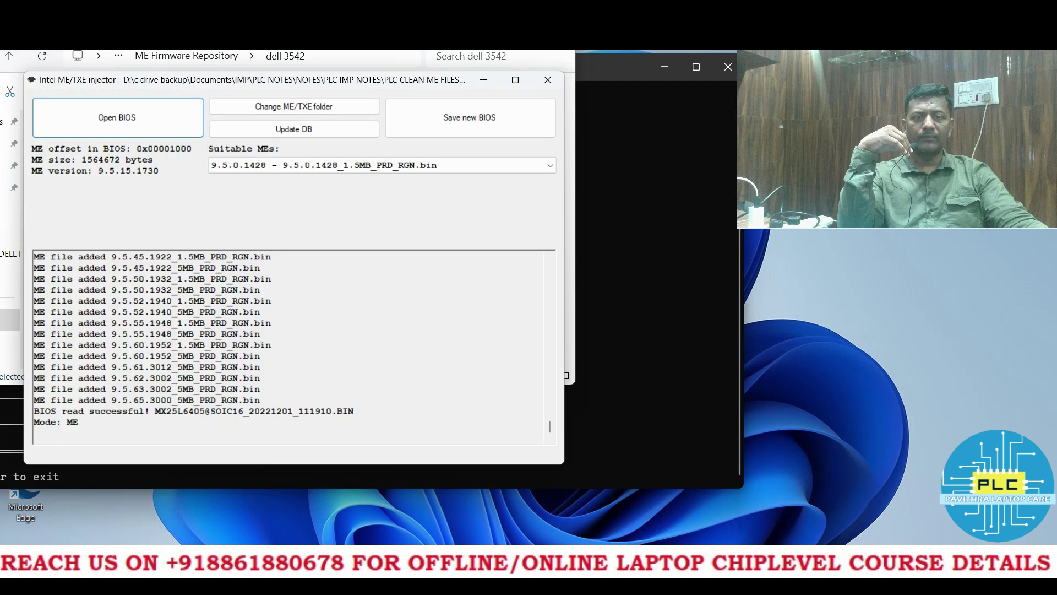
{"action": "left_click", "coordinate": [274, 166]}
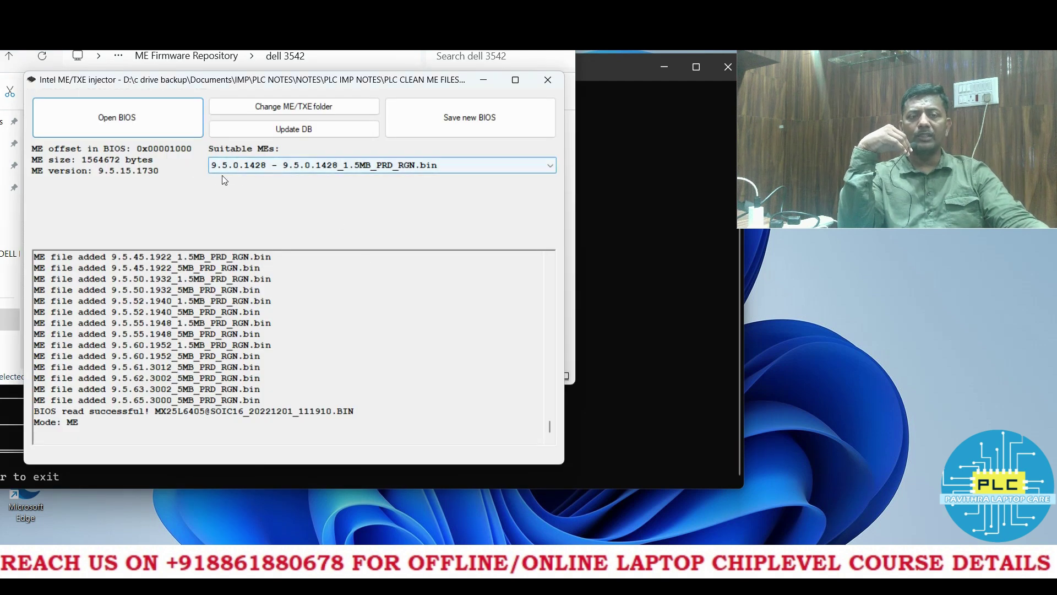
{"action": "left_click", "coordinate": [664, 234]}
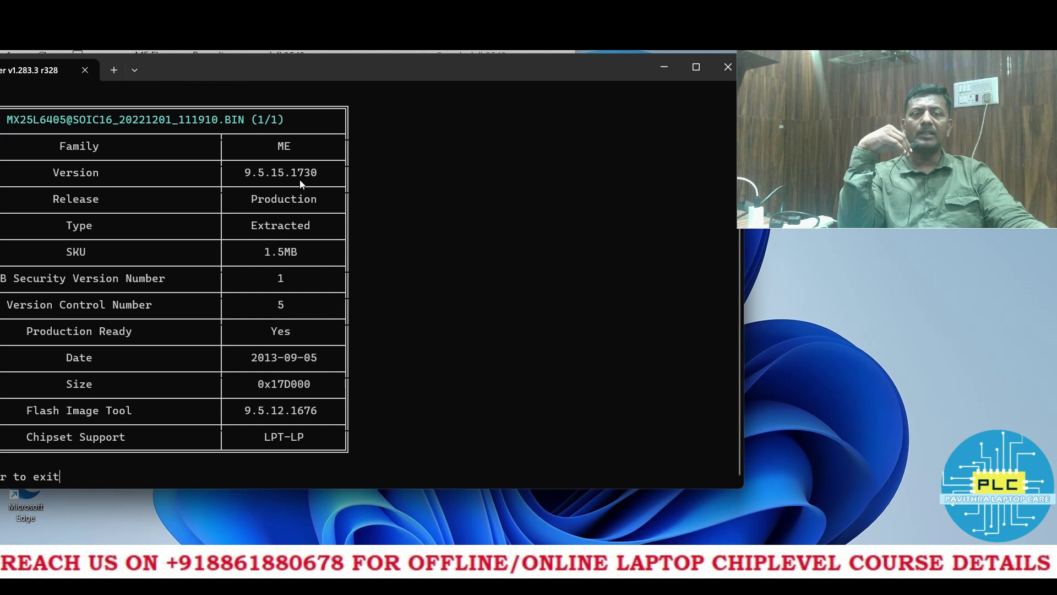
{"action": "left_click", "coordinate": [313, 51]}
{"action": "left_click", "coordinate": [273, 143]}
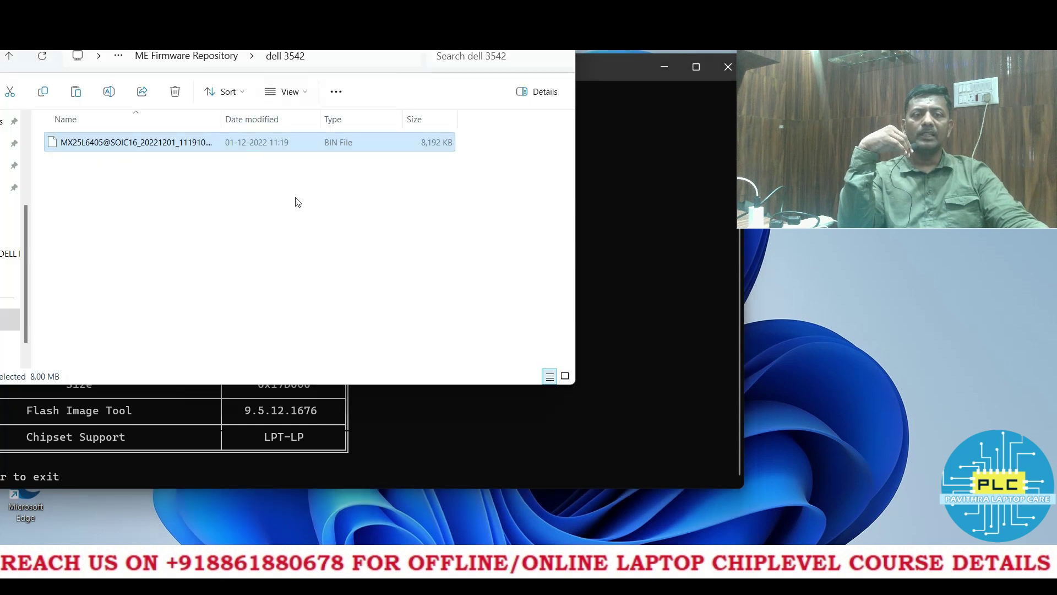
{"action": "key", "text": "Return"}
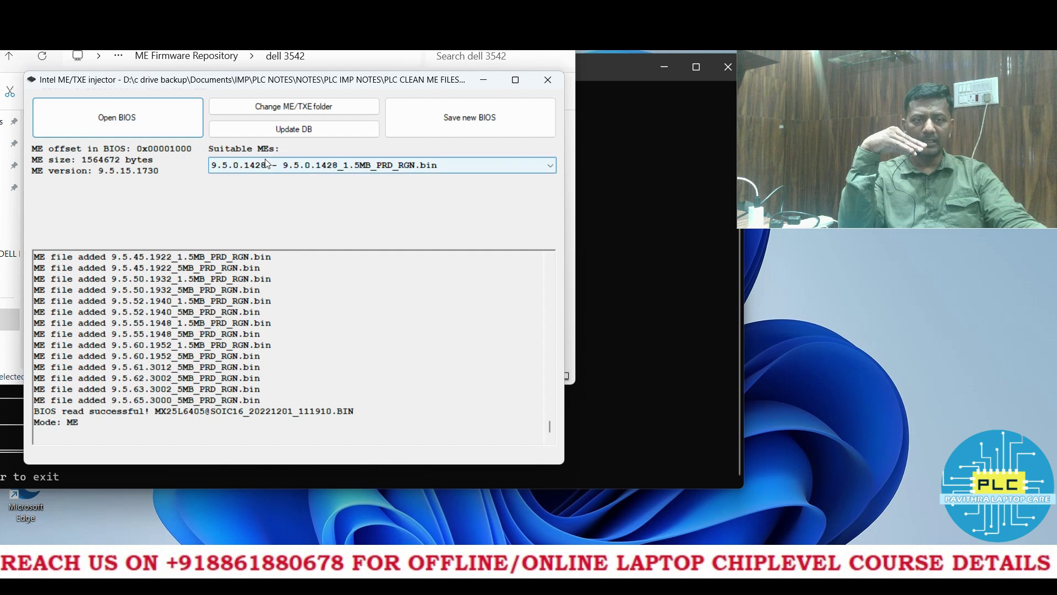
Save the BIOS with the injected clean ME as "new dell 3542 clean me.bin" in the dell 3542 folder
{"action": "left_click", "coordinate": [462, 123]}
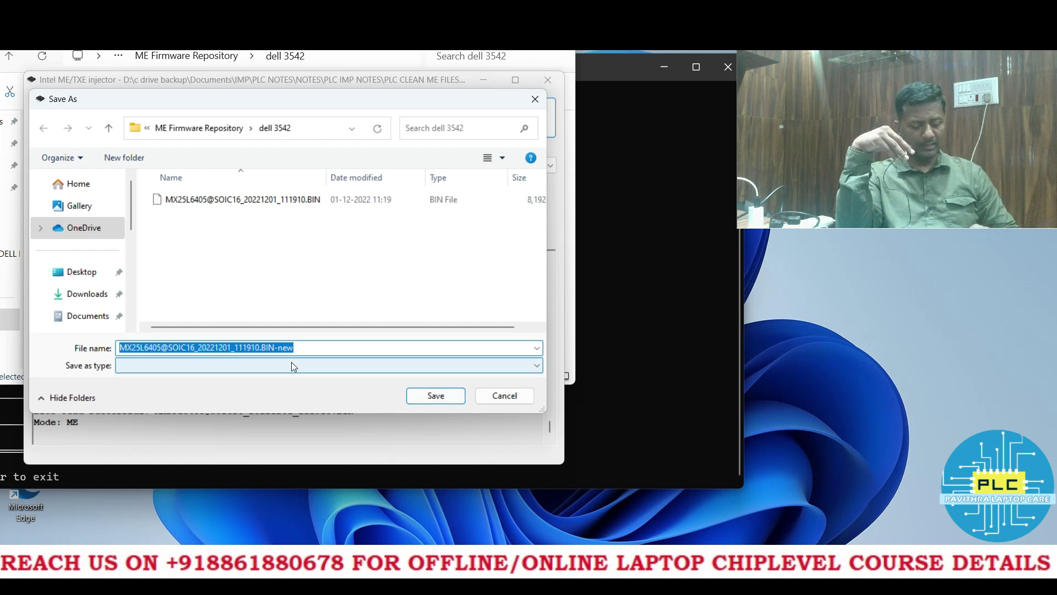
{"action": "type", "text": "new dell 3542 clean me.bin"}
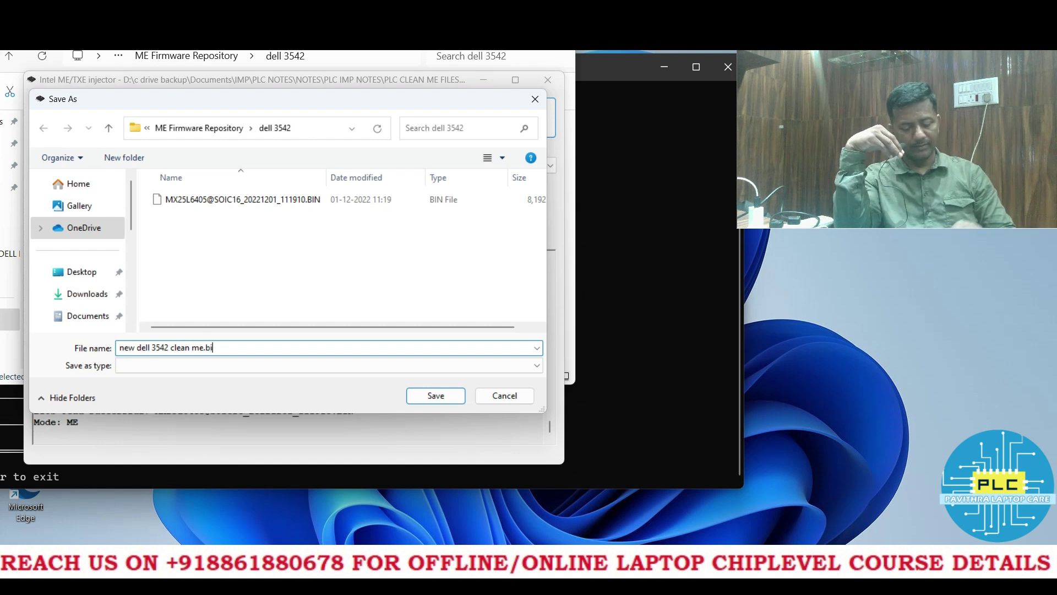
{"action": "left_click", "coordinate": [423, 396]}
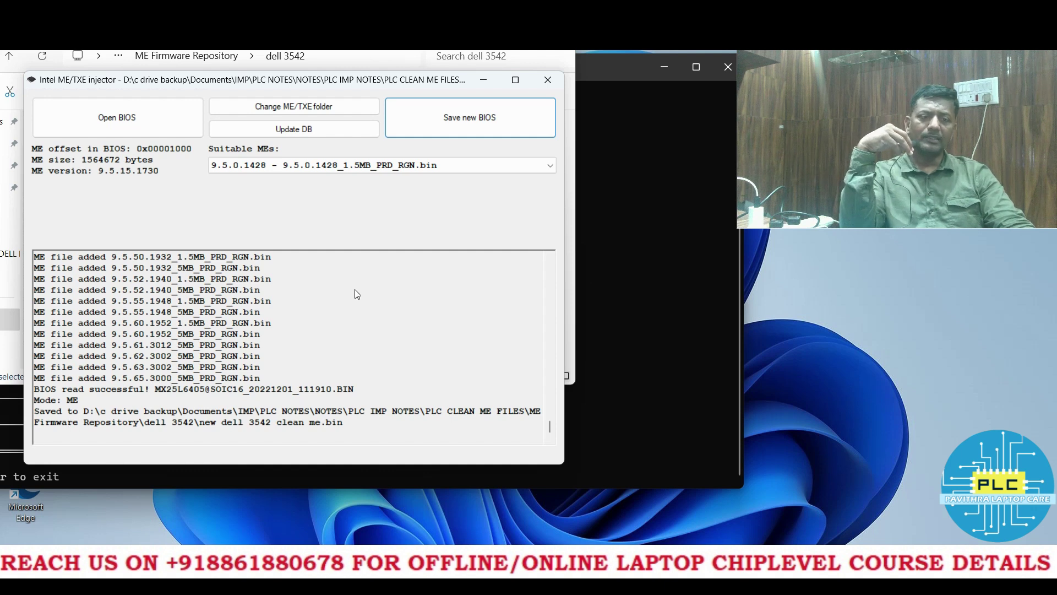
Try to analyze "new dell 3542 clean me.bin" from the dell 3542 folder in the already finished ME Analyzer session
{"action": "left_click", "coordinate": [573, 323]}
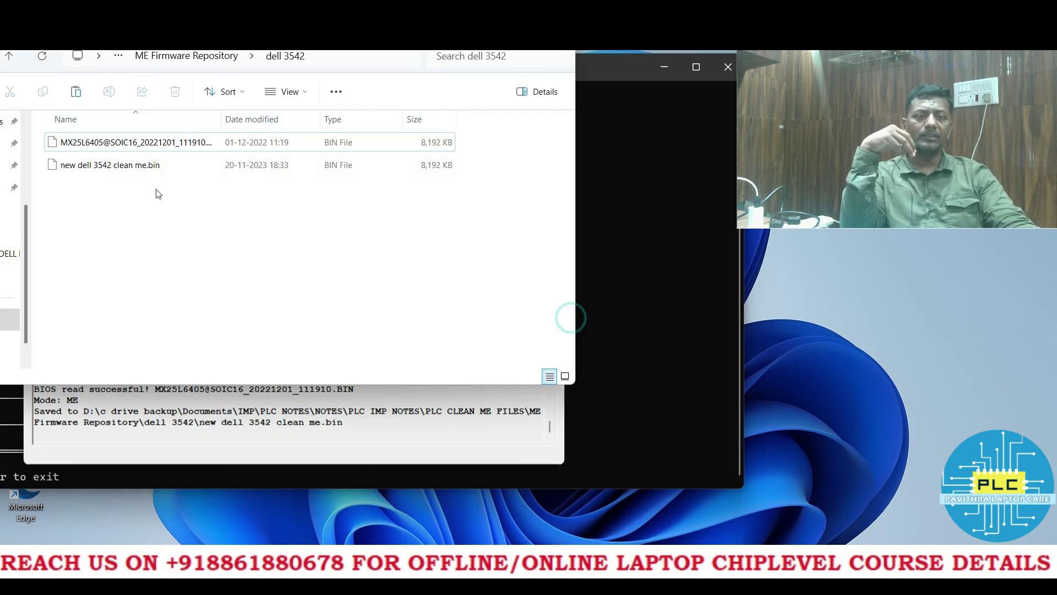
{"action": "left_click", "coordinate": [123, 167]}
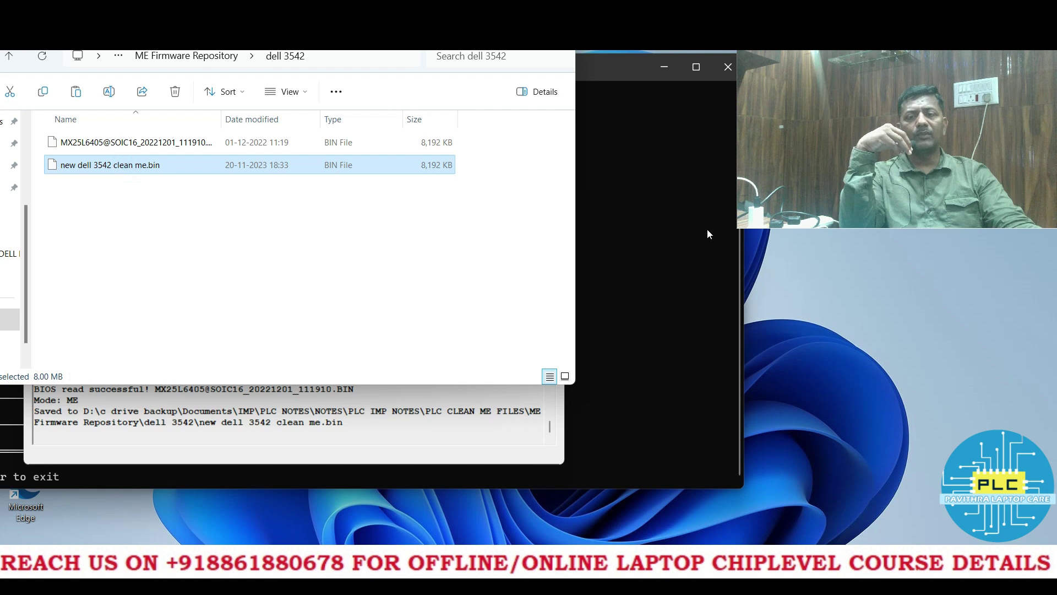
{"action": "left_click", "coordinate": [668, 277]}
{"action": "left_click_drag", "start_coordinate": [419, 63], "coordinate": [774, 39]}
{"action": "left_click", "coordinate": [101, 165]}
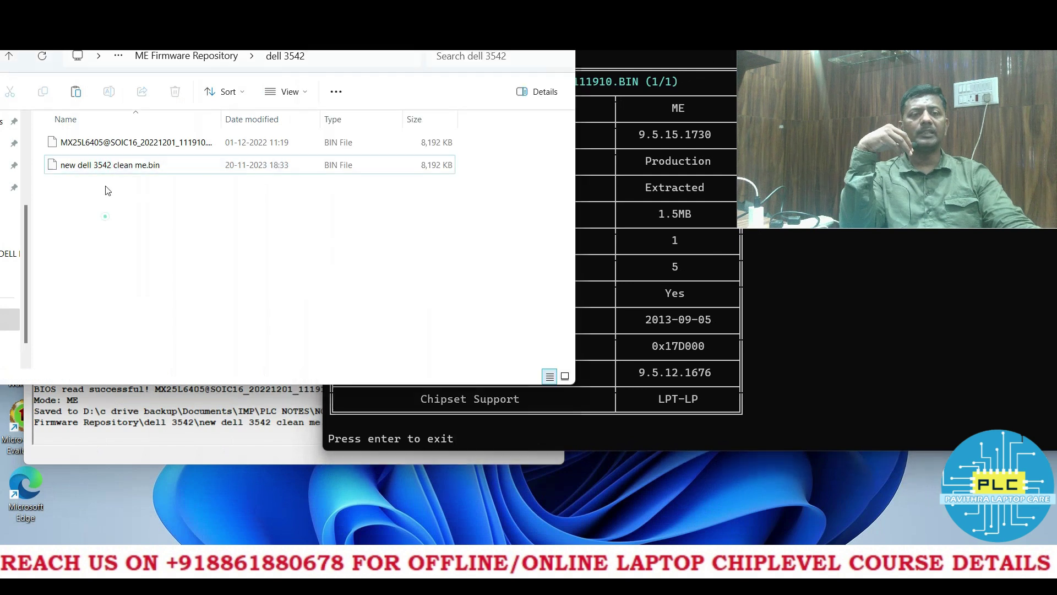
{"action": "left_click_drag", "start_coordinate": [101, 165], "coordinate": [845, 369]}
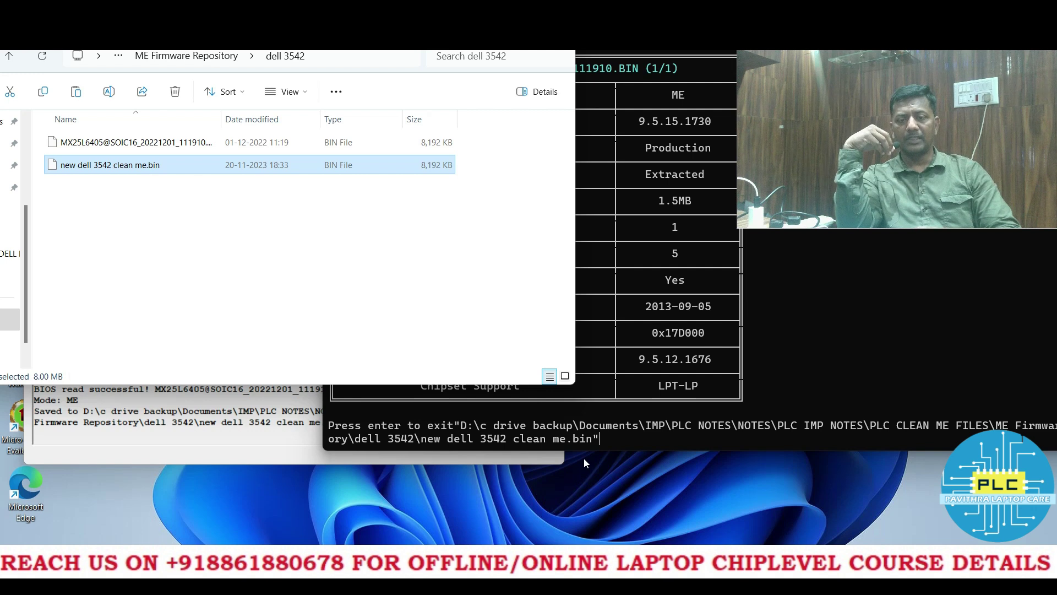
{"action": "key", "text": "Return"}
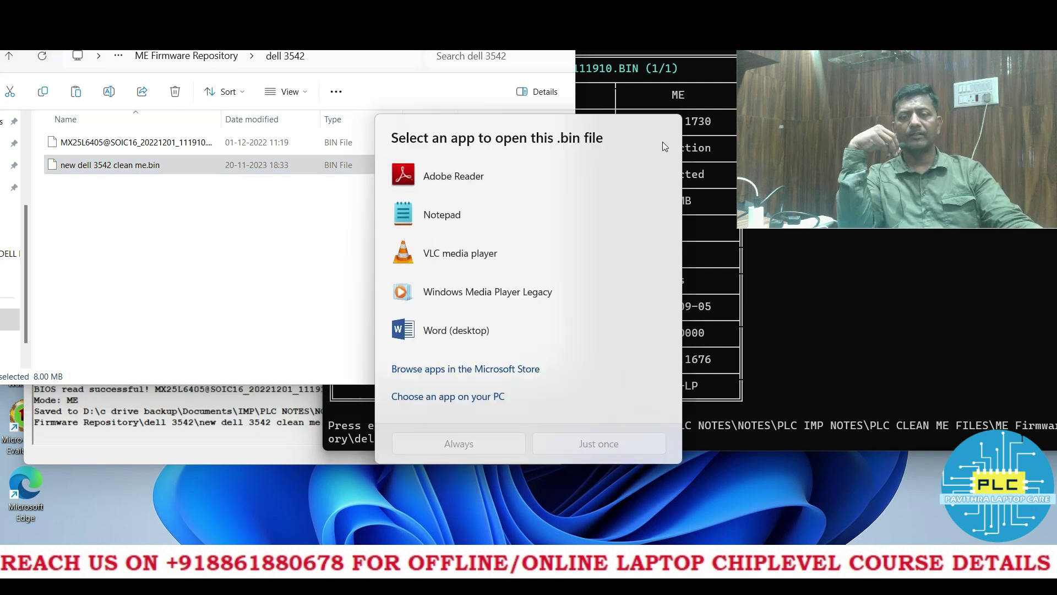
{"action": "left_click", "coordinate": [800, 322]}
Exit the finished ME Analyzer session and analyze "new dell 3542 clean me.bin" in a fresh one
{"action": "key", "text": "Return"}
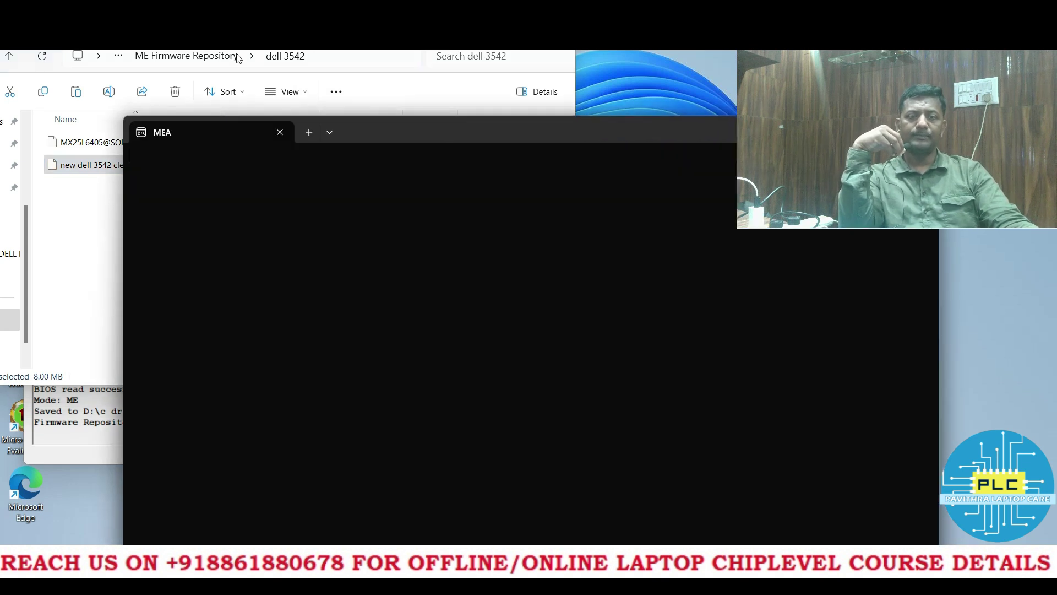
{"action": "left_click_drag", "start_coordinate": [130, 168], "coordinate": [540, 336]}
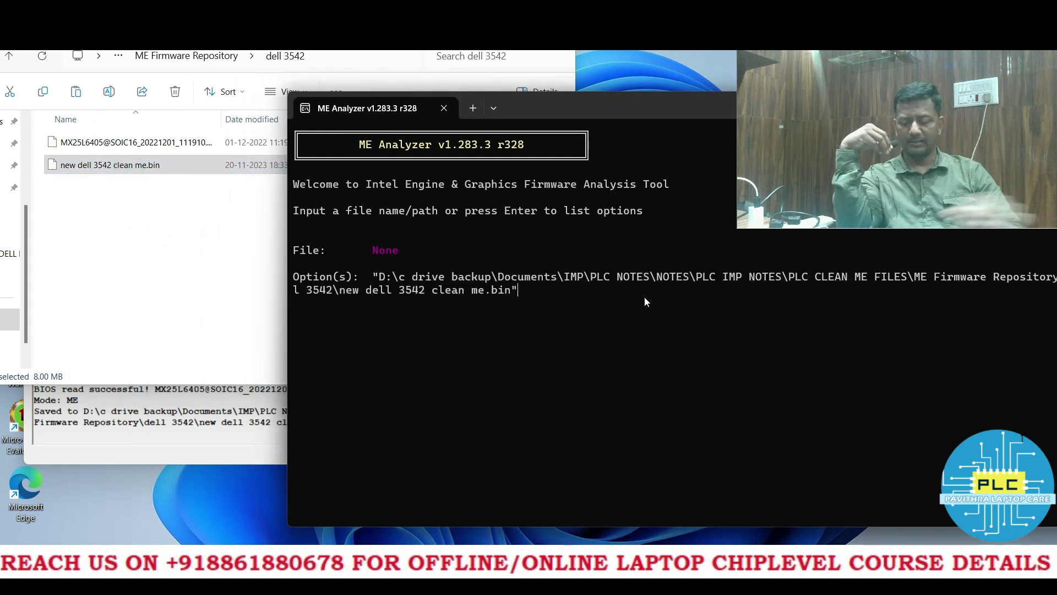
{"action": "key", "text": "Return"}
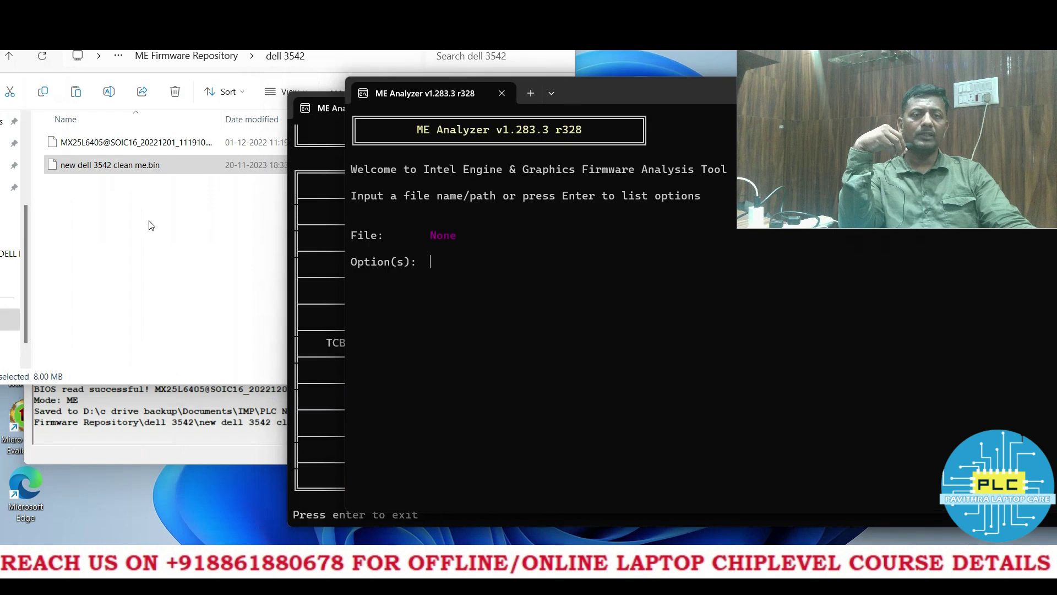
{"action": "left_click", "coordinate": [108, 143]}
{"action": "left_click_drag", "start_coordinate": [113, 152], "coordinate": [802, 382]}
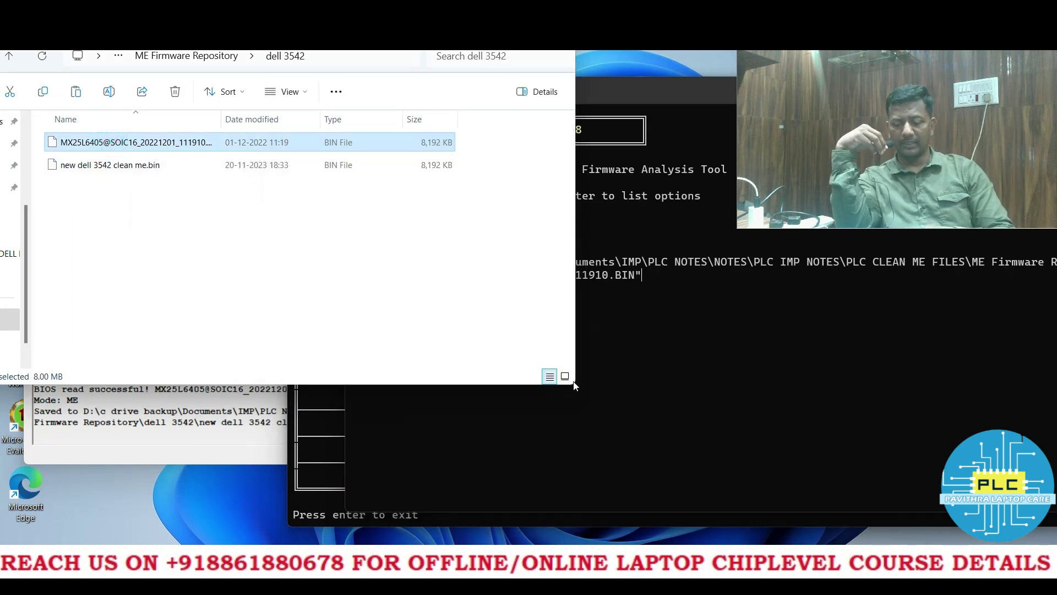
{"action": "left_click", "coordinate": [746, 373]}
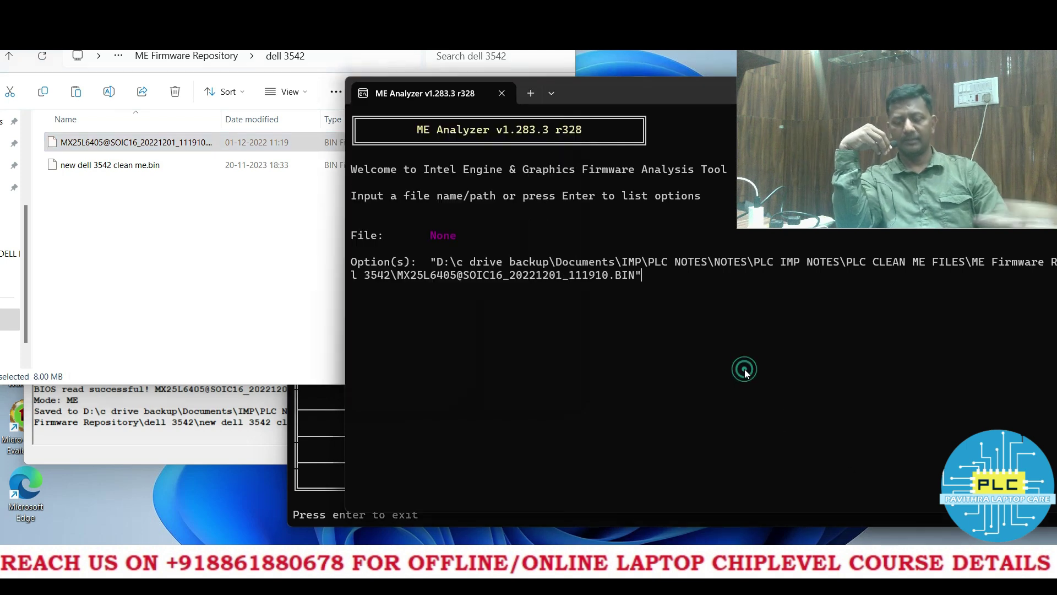
{"action": "key", "text": "Return"}
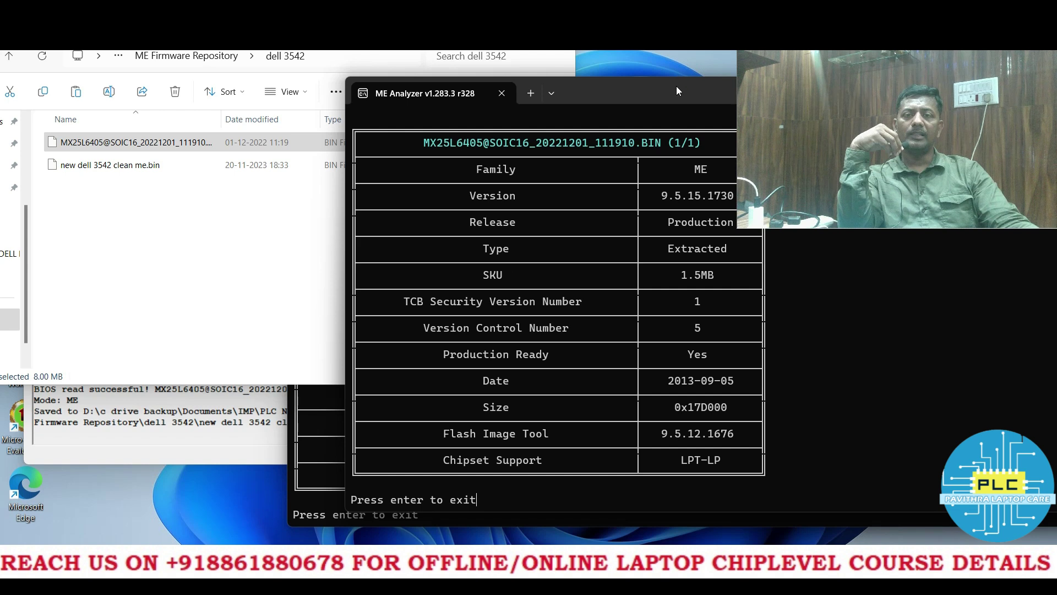
Arrange the two ME Analyzer reports side by side and compare the ME details of the original dump and the clean file
{"action": "left_click_drag", "start_coordinate": [677, 86], "coordinate": [319, 51]}
{"action": "left_click", "coordinate": [863, 455]}
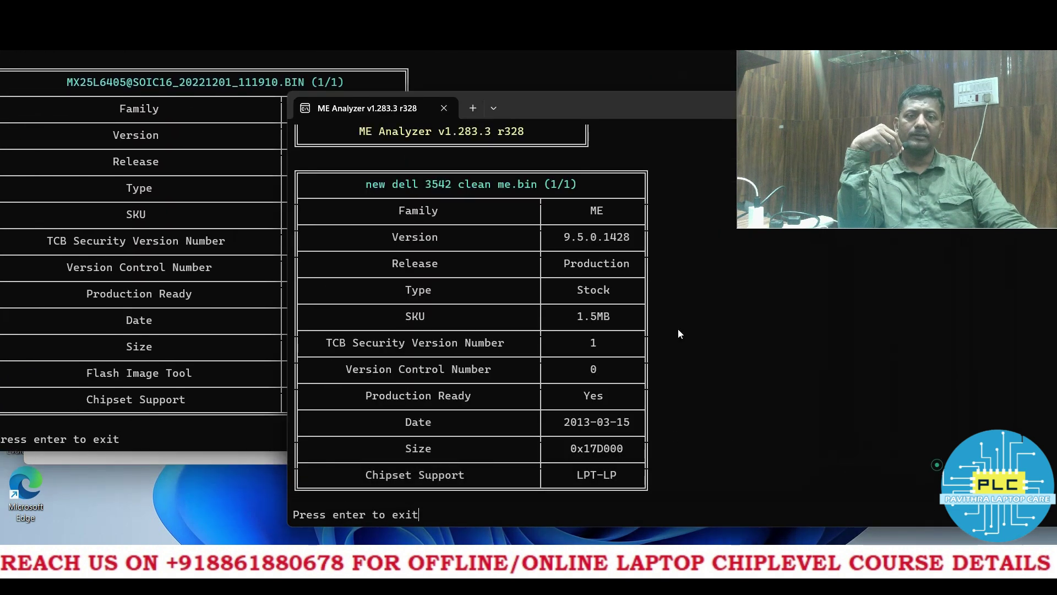
{"action": "left_click_drag", "start_coordinate": [551, 104], "coordinate": [670, 50]}
{"action": "left_click_drag", "start_coordinate": [916, 179], "coordinate": [914, 184]}
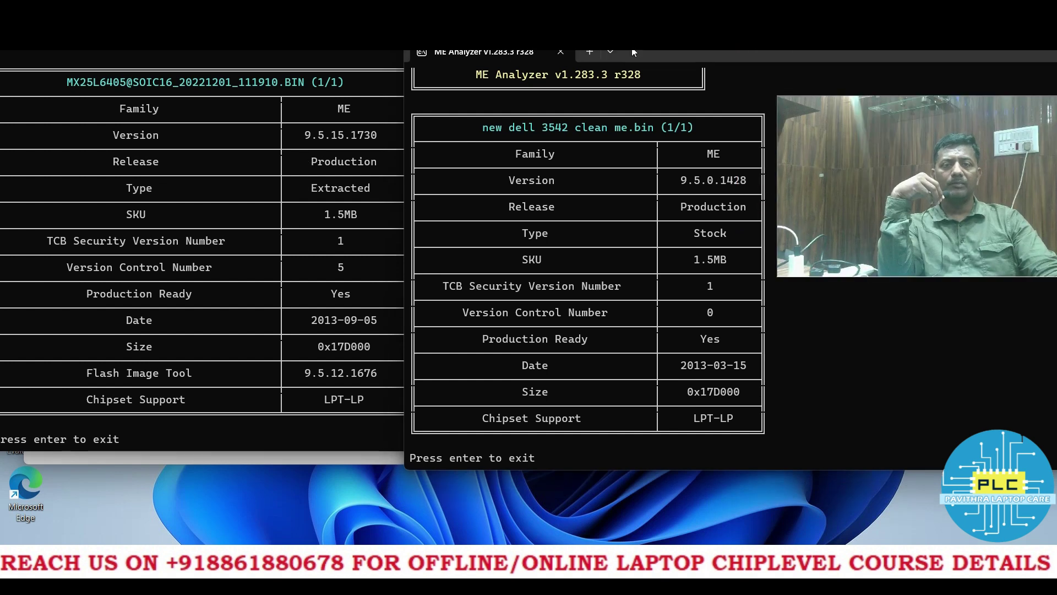
{"action": "left_click_drag", "start_coordinate": [625, 60], "coordinate": [625, 34]}
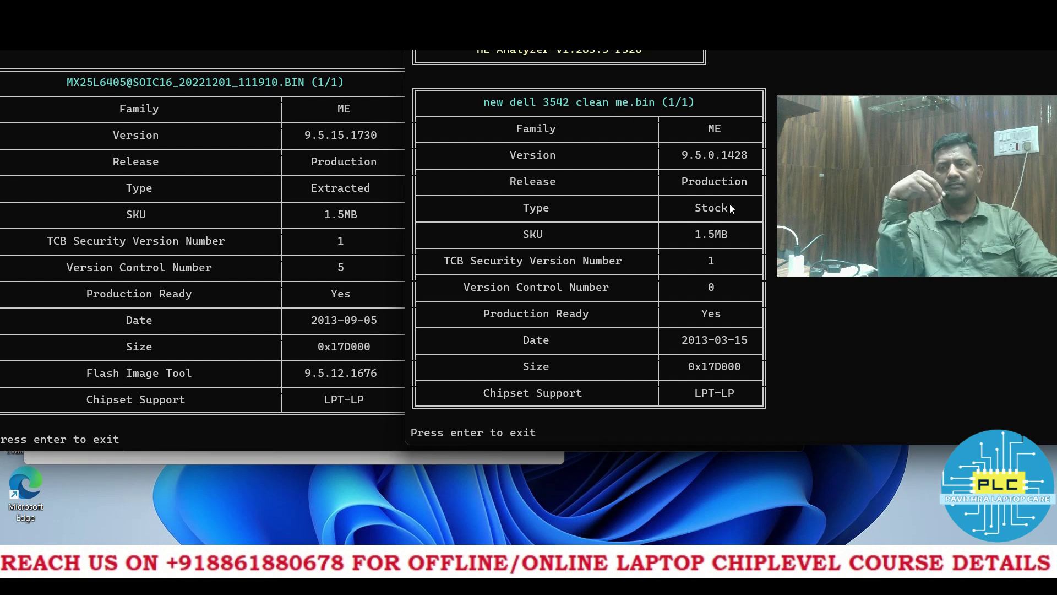
{"action": "left_click_drag", "start_coordinate": [780, 34], "coordinate": [845, 89]}
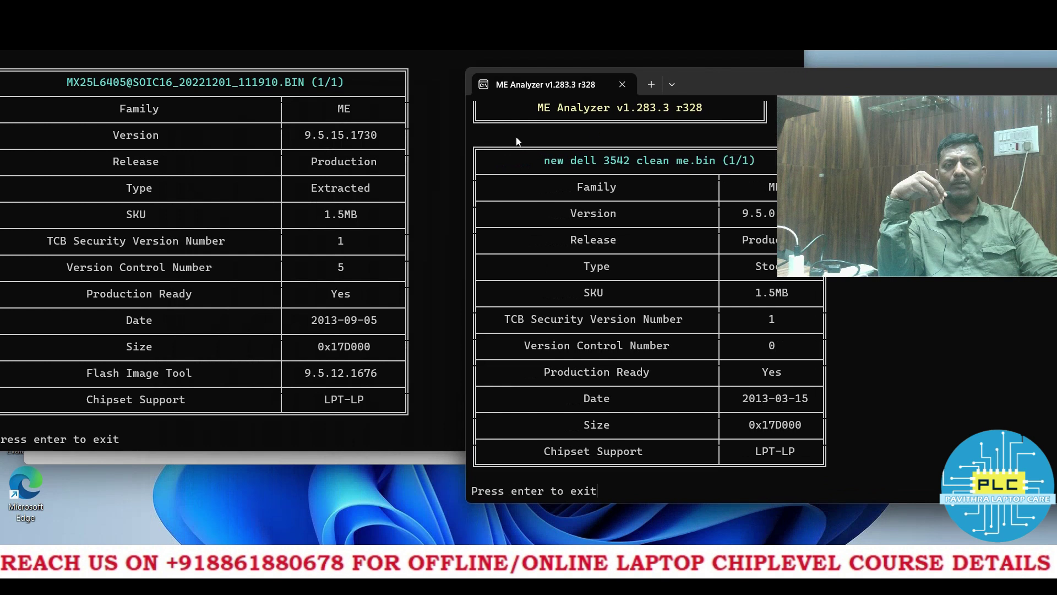
{"action": "key", "text": "alt+Tab"}
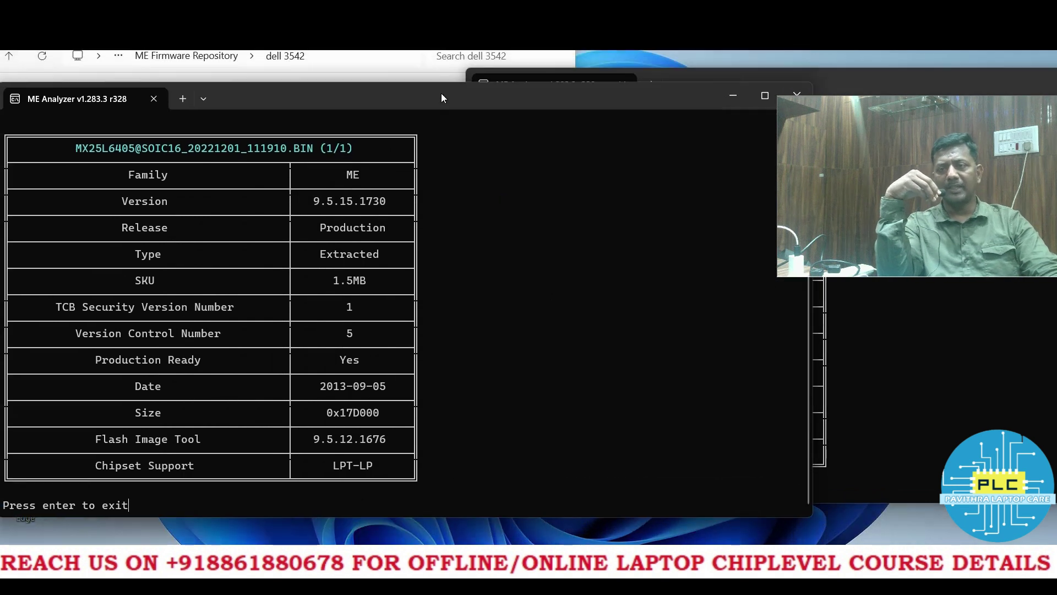